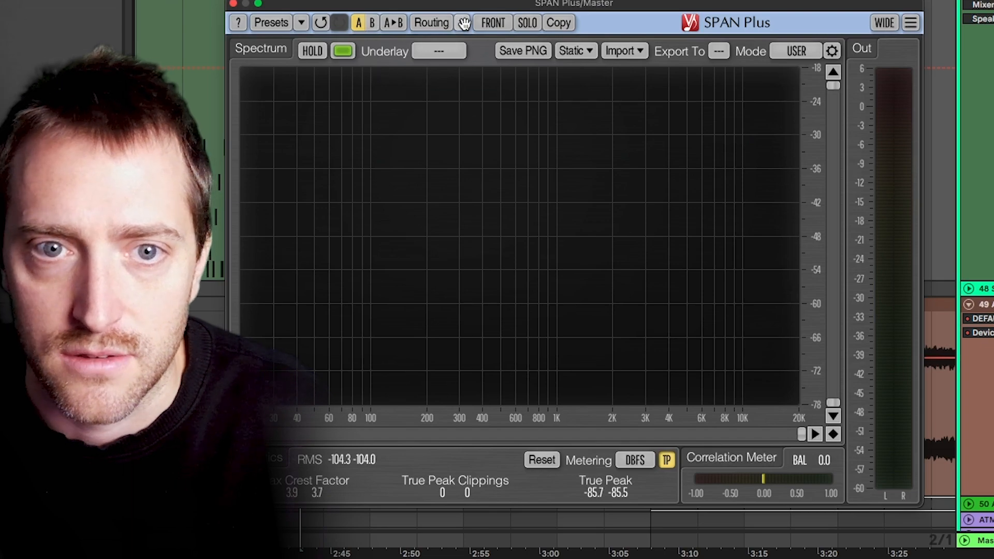
- Play the loop through the master's SPAN Plus analyzer and set its routing to Mid-Side Stereo
key(space)
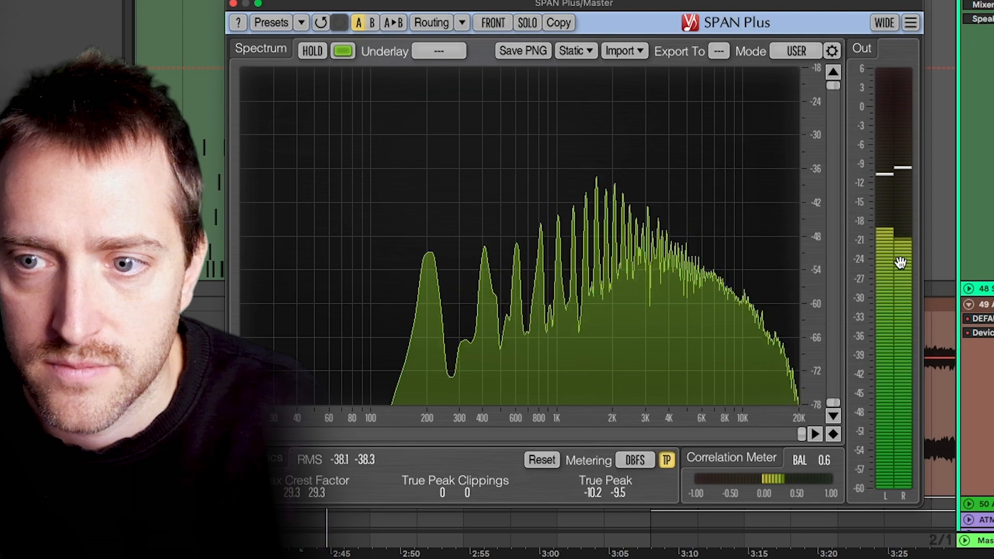
key(space)
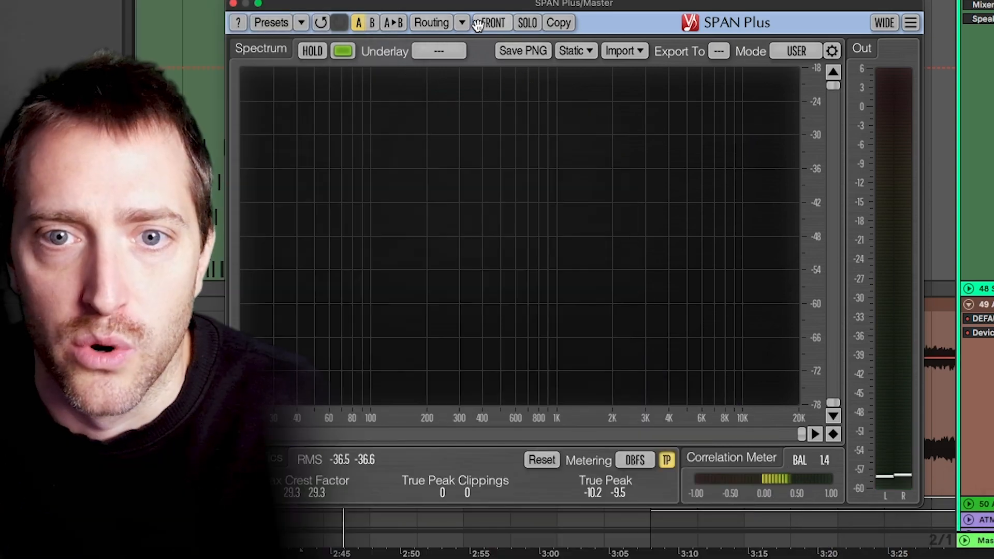
click(461, 22)
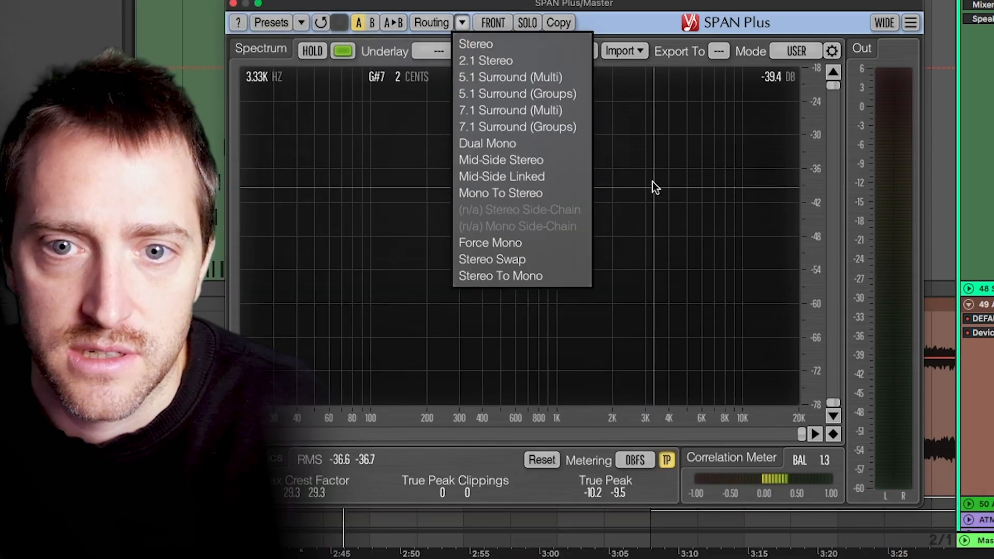
click(544, 161)
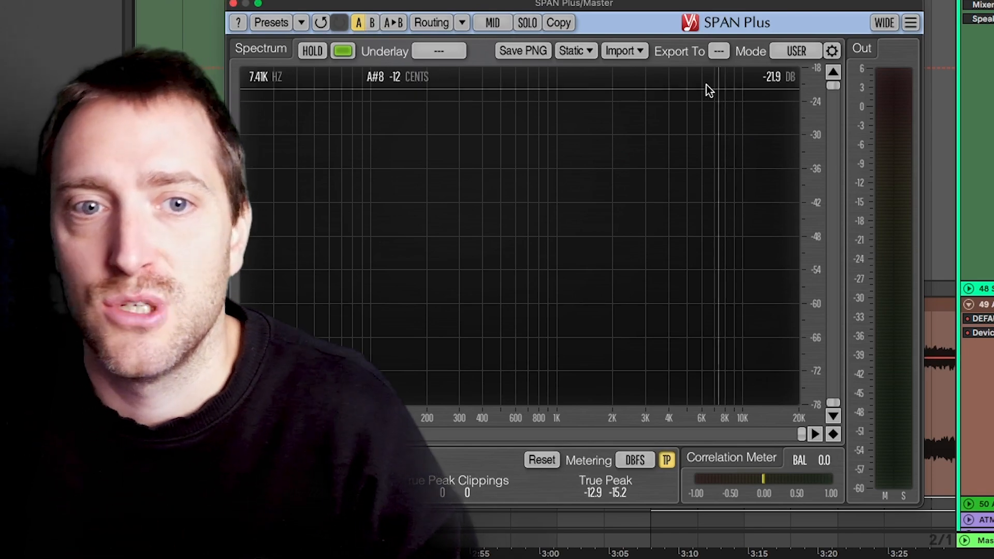
click(234, 4)
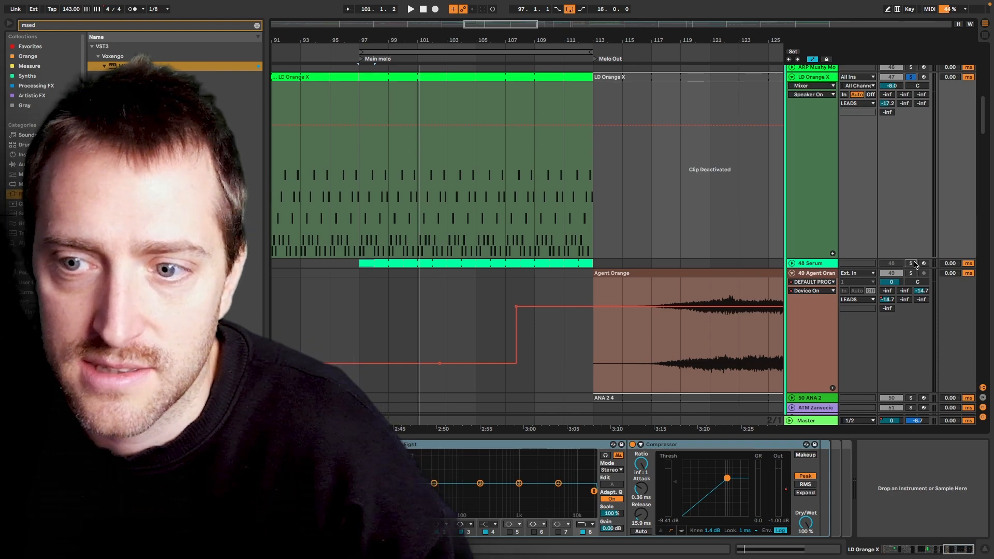
- Solo and unfold the 48 Serum track and inspect the oscillator patch in its Serum synth
click(794, 263)
click(390, 277)
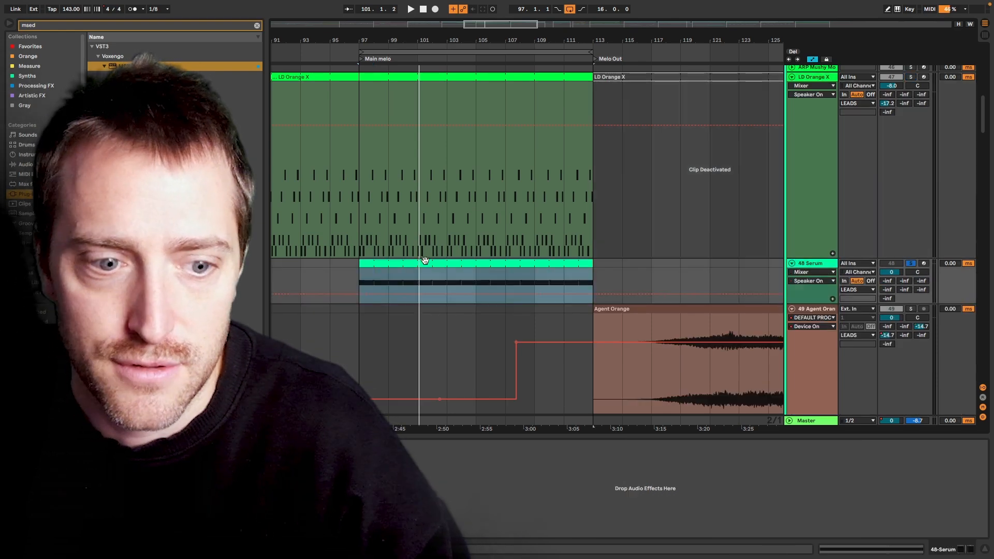
key(super+alt+p)
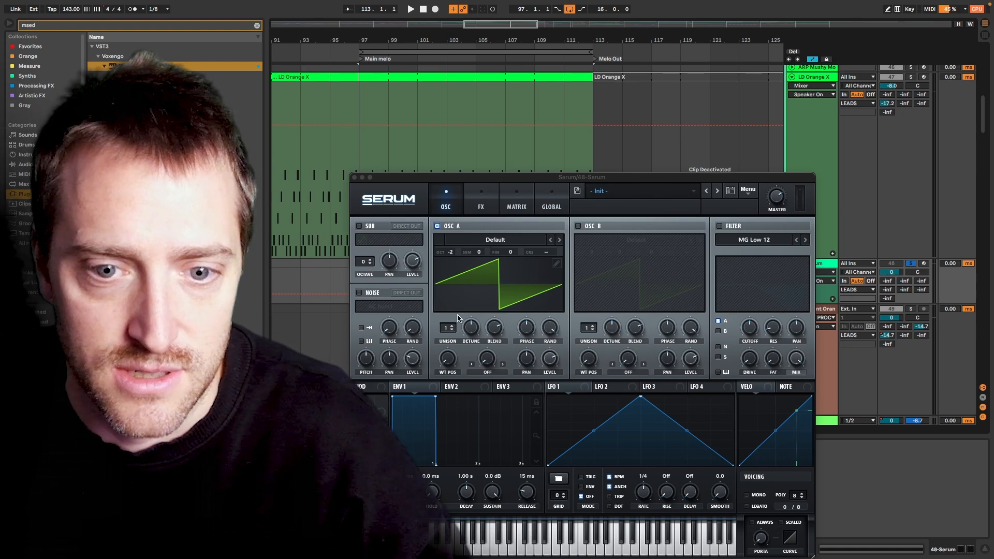
click(354, 178)
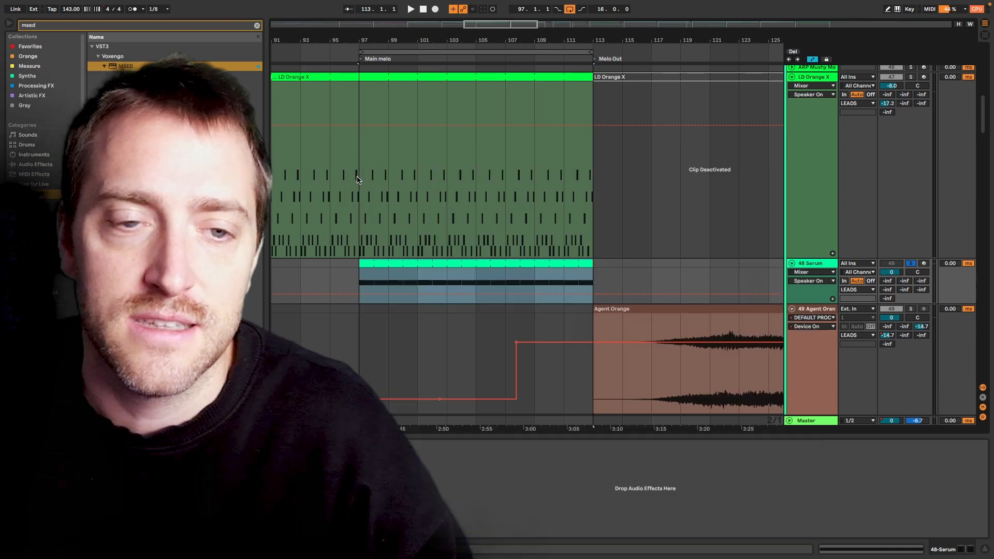
- Add the MSED plug-in to the Serum track and play the loop to watch its stereo scope
key(Return)
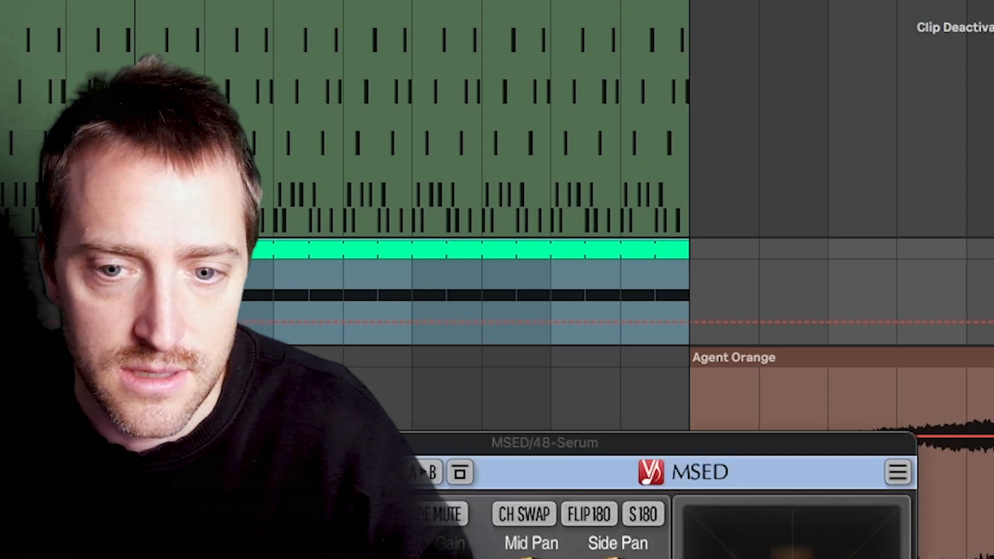
drag(627, 445, 684, 26)
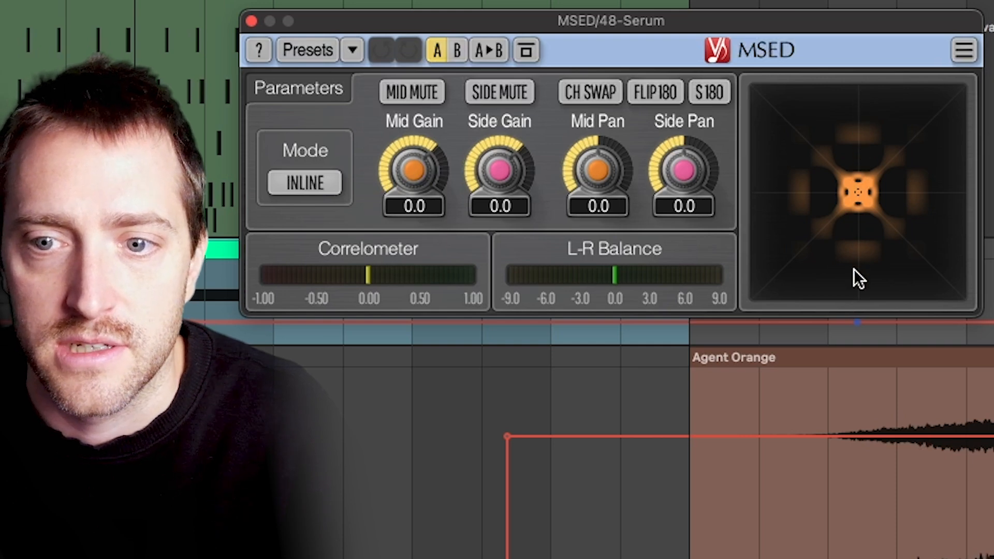
key(space)
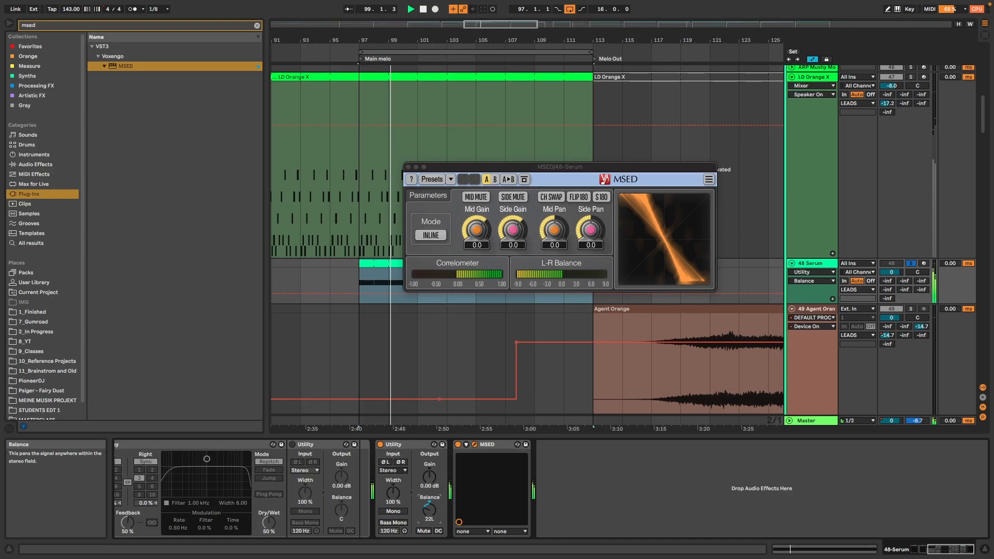
key(space)
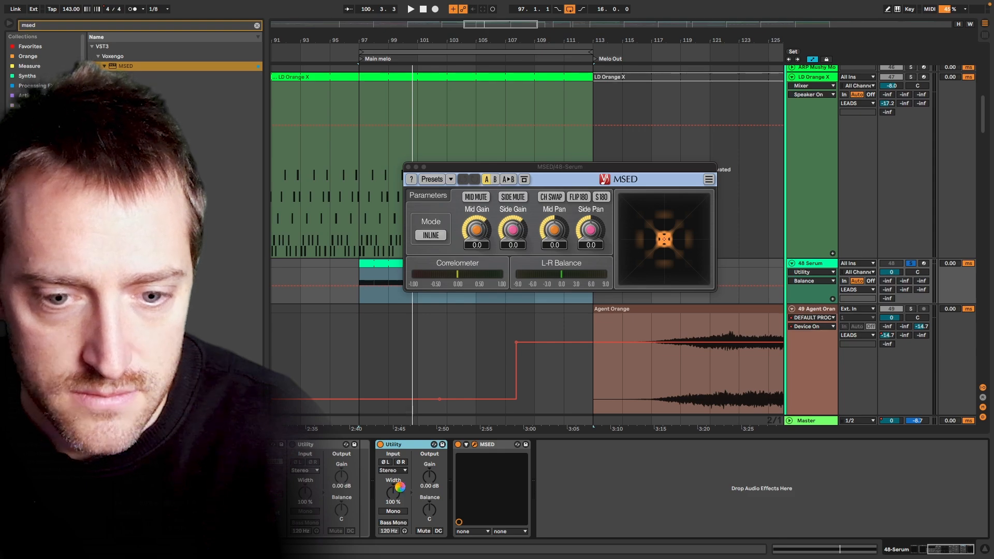
- Group the Utility before MSED into an Audio Effect Rack and duplicate its chain
key(ctrl+g)
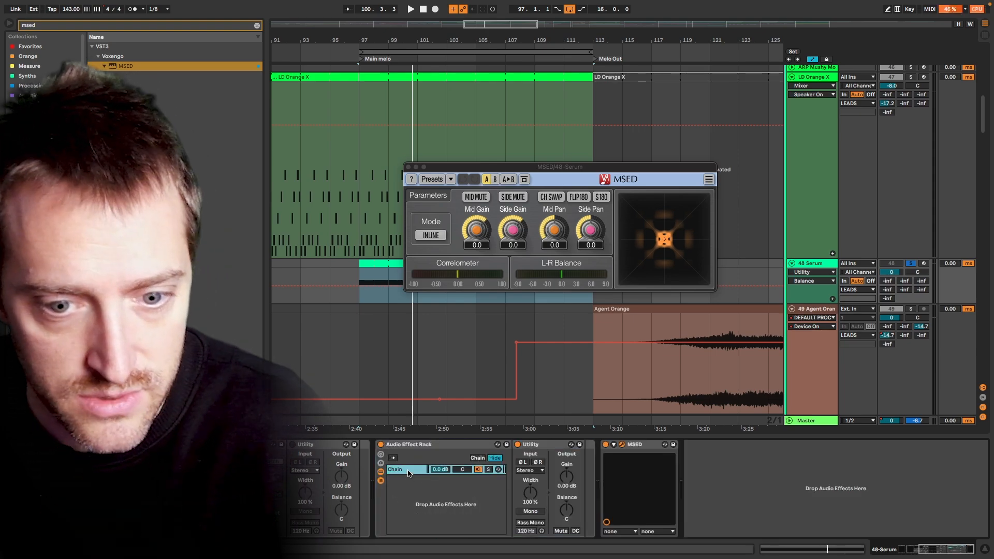
key(super+d)
click(413, 468)
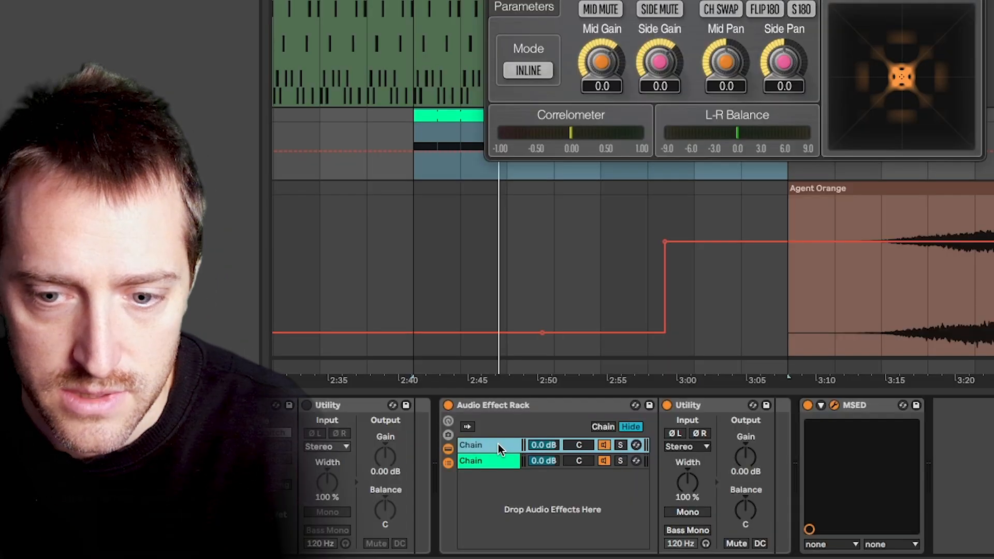
- Pan the Utilities in the rack's two chains apart, with the second chain's balance at 50R
drag(565, 510, 565, 539)
click(487, 461)
drag(751, 516, 751, 509)
- Duplicate the second chain's Utility, centre the first copy's balance, invert its left and right phase, and audition the loop
click(720, 409)
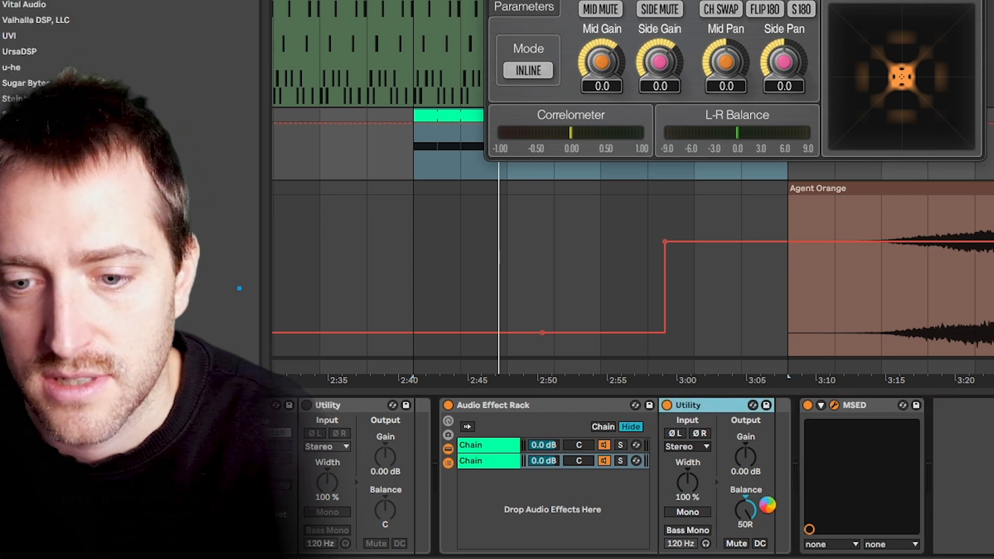
key(ctrl+d)
click(746, 513)
key(Delete)
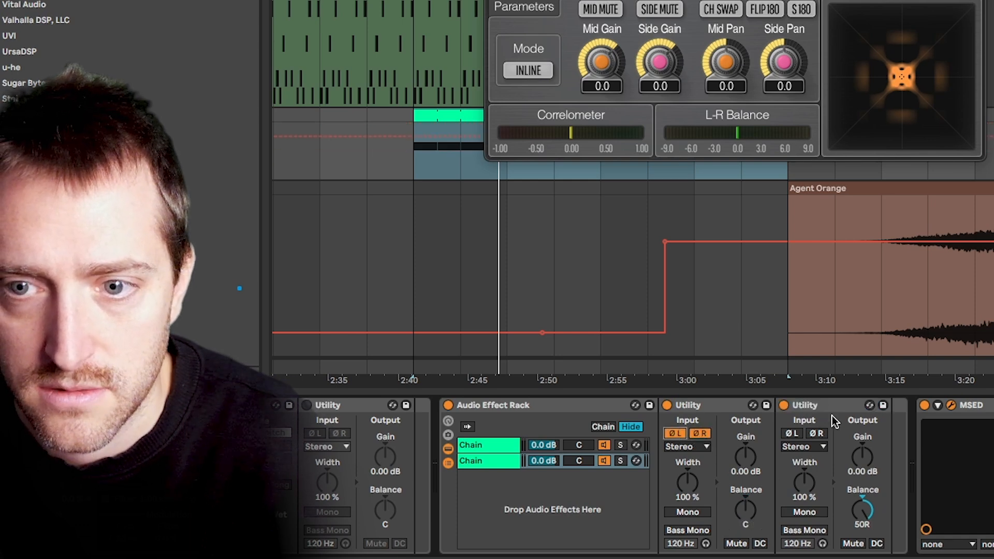
key(space)
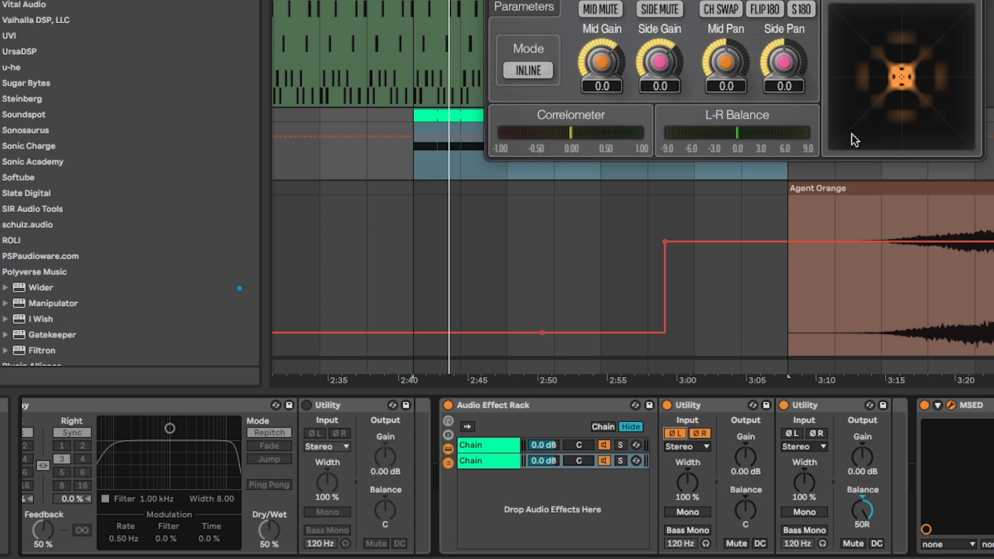
- Place a copy of the Utility after the rack with centred balance and switch its Mono on and off again
click(829, 405)
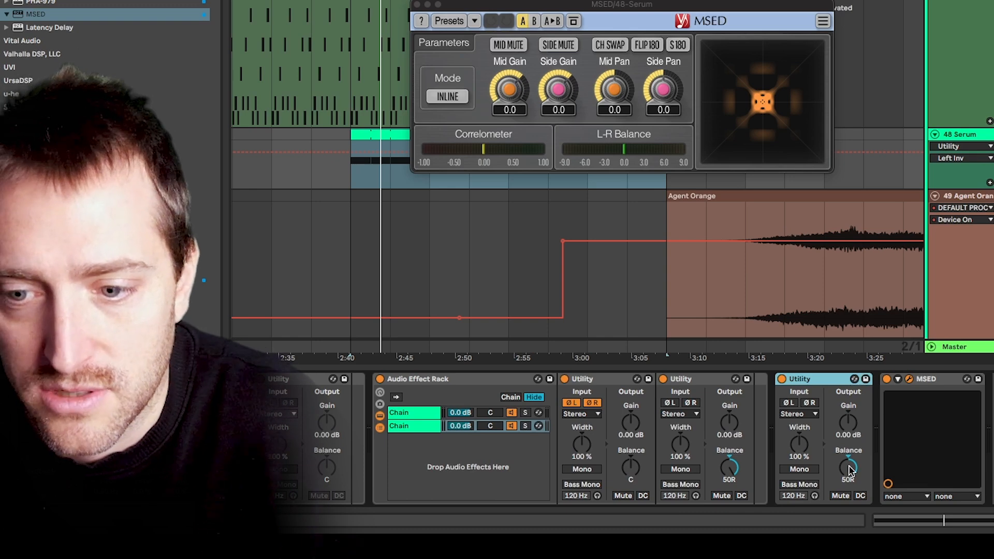
click(849, 469)
key(Delete)
click(800, 470)
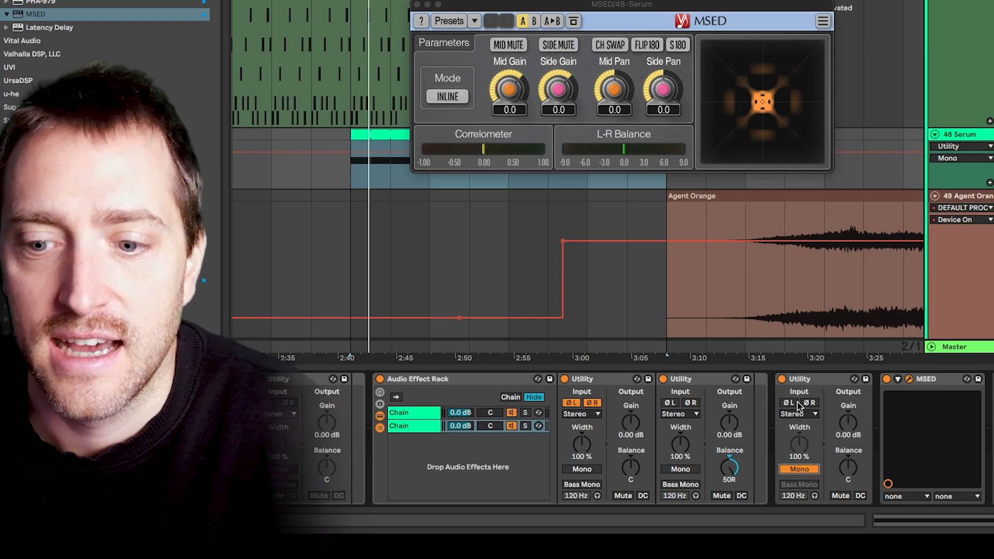
click(793, 472)
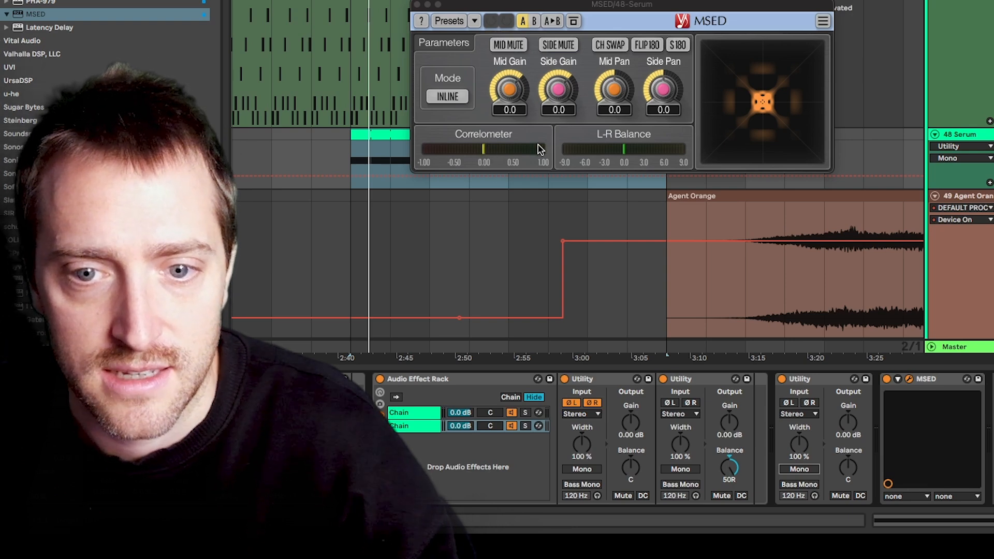
click(485, 156)
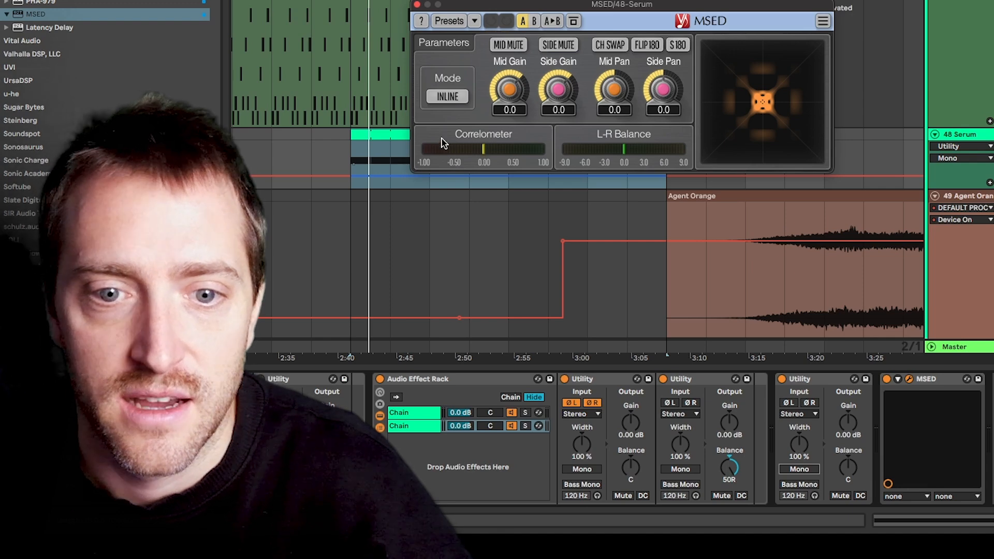
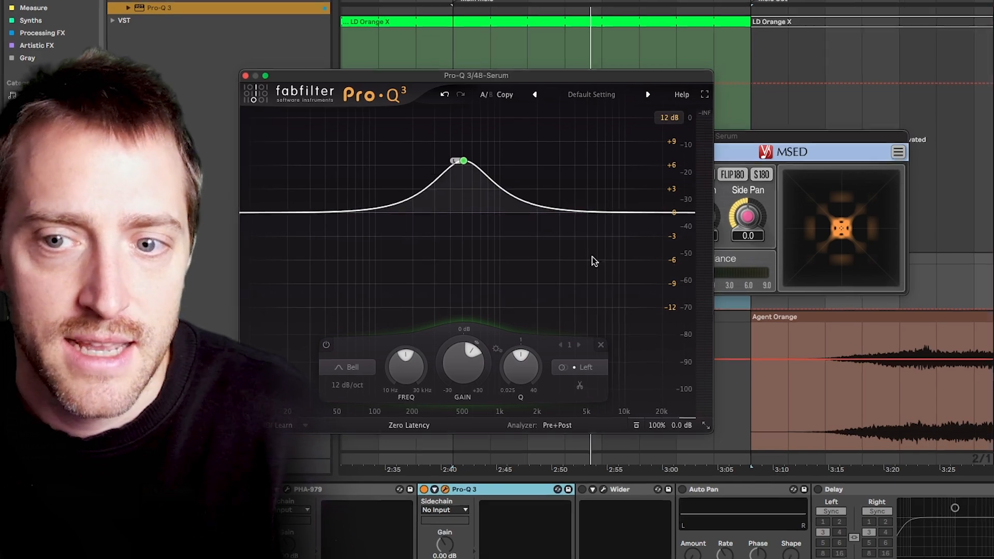
- Set the Pro-Q 3 bell band's stereo placement to Right, playing the loop before and after to compare the MSED scope
drag(769, 143, 931, 97)
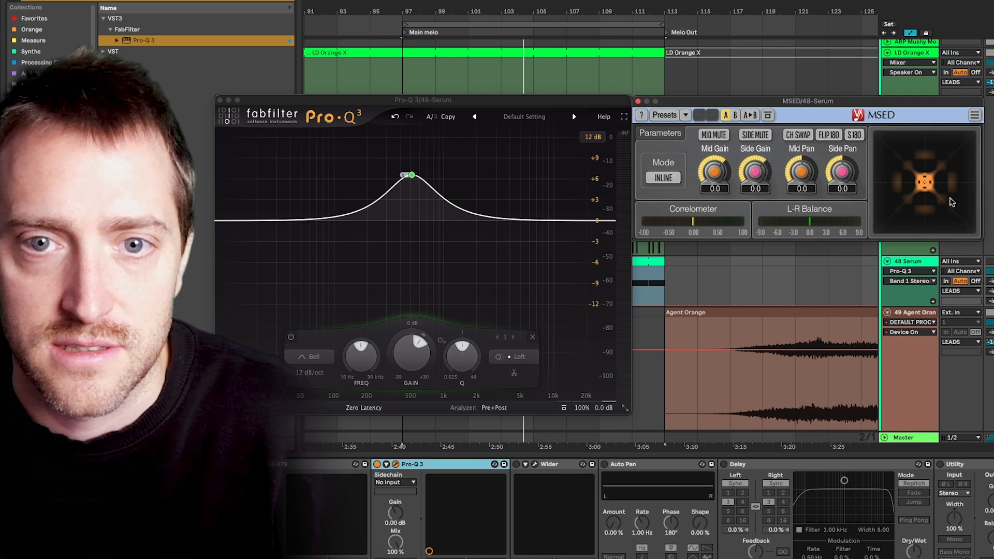
key(space)
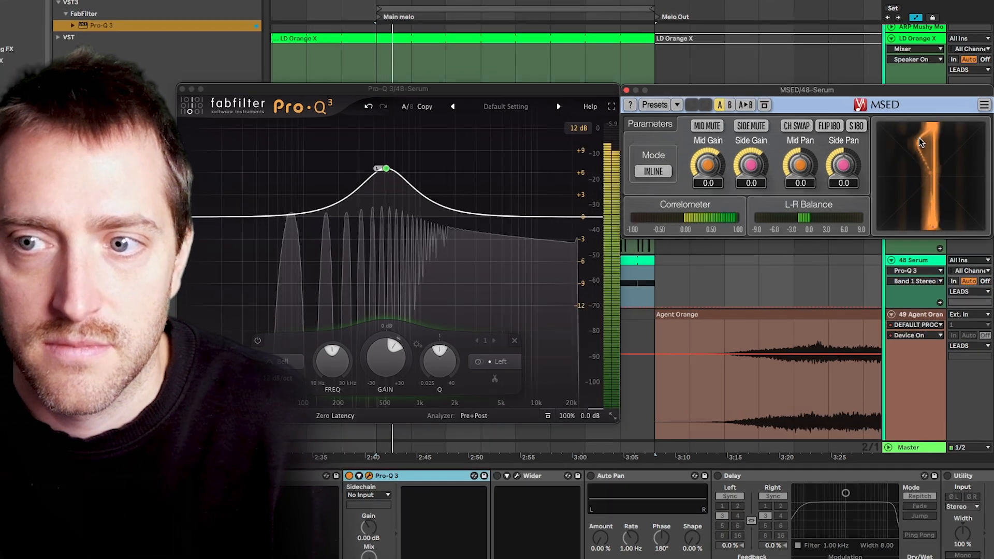
right_click(386, 168)
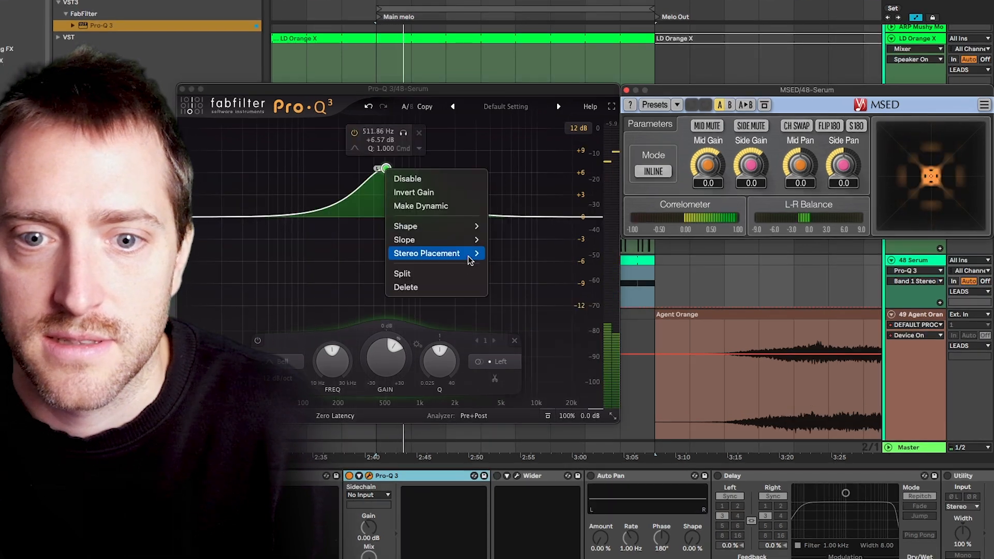
mouse_move(470, 259)
click(514, 265)
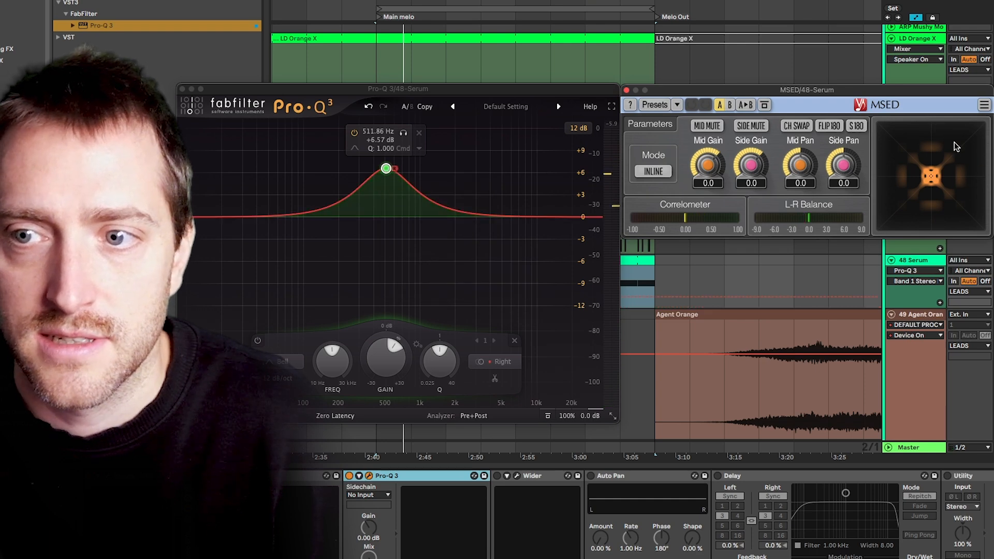
key(space)
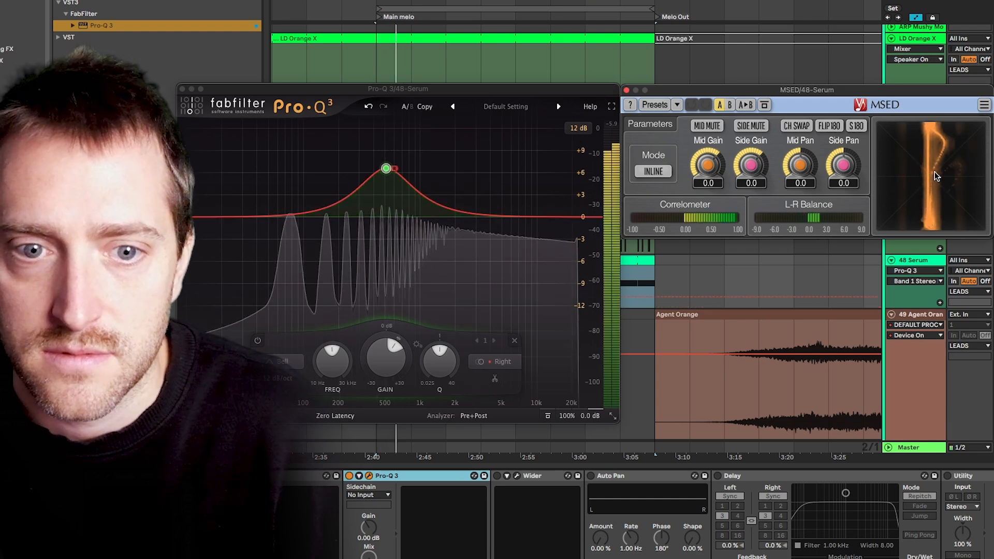
key(space)
- Add a second Pro-Q 3 bell cutting about 6 dB near 510 Hz and set its stereo placement to Left
click(487, 217)
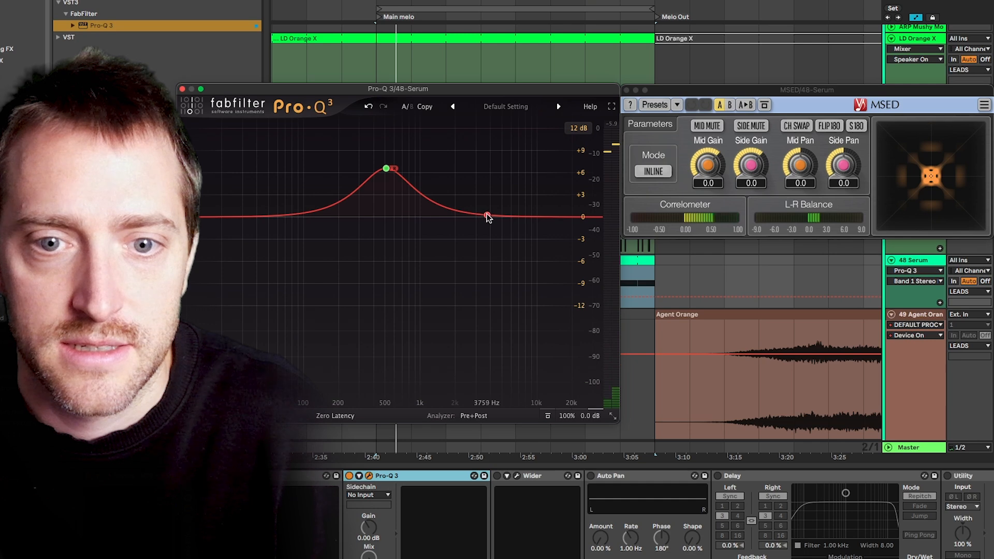
drag(487, 217, 386, 261)
right_click(386, 260)
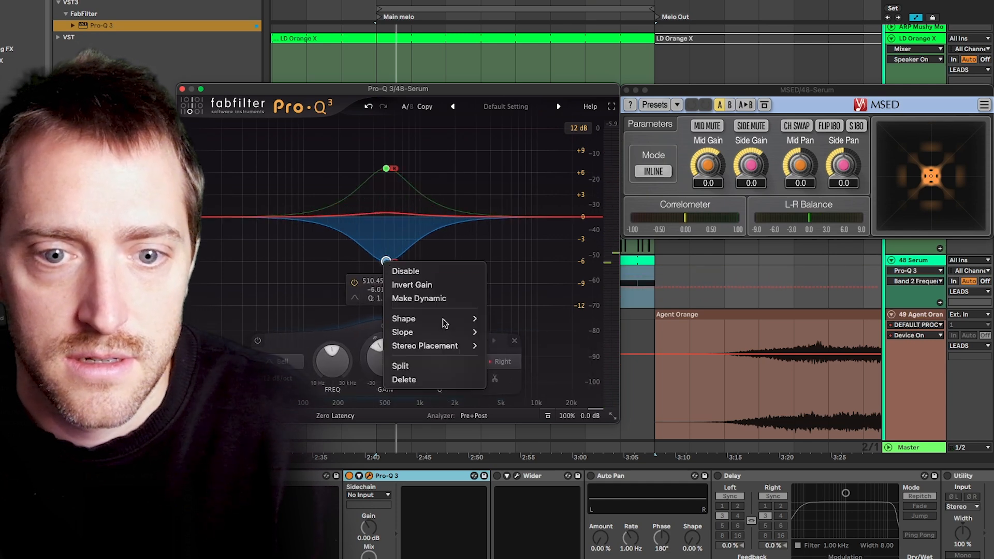
click(522, 350)
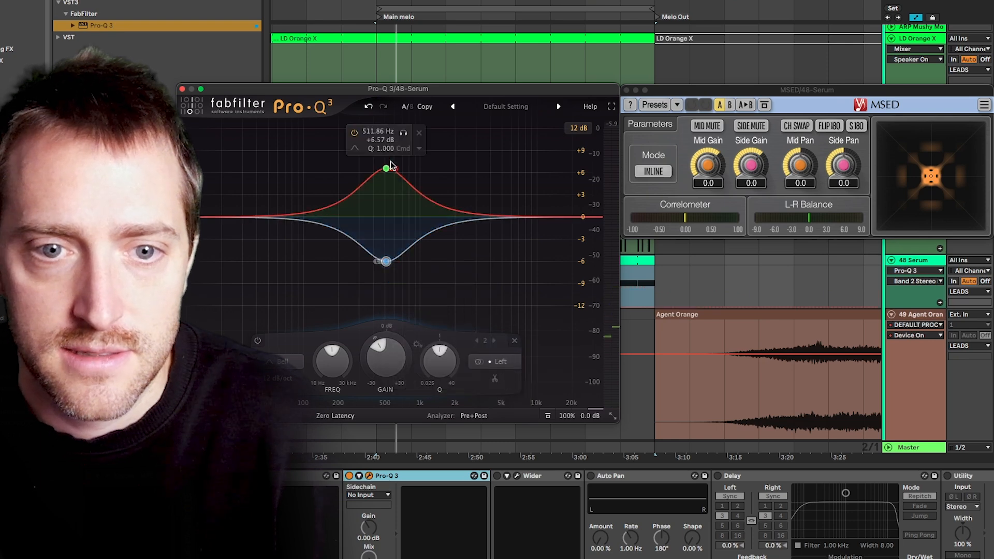
- Play the loop while bypassing and re-enabling the left-channel cut to compare the MSED scope
key(space)
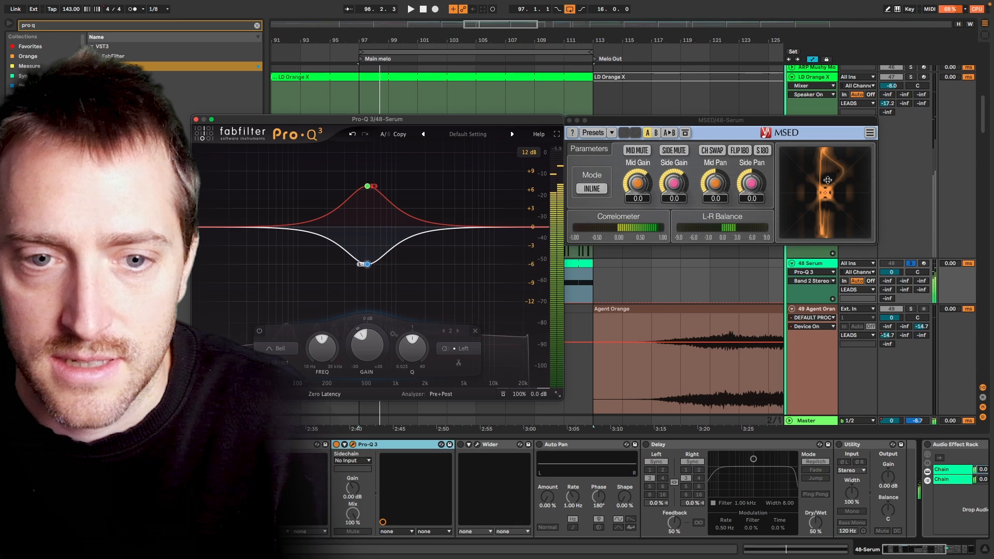
click(354, 280)
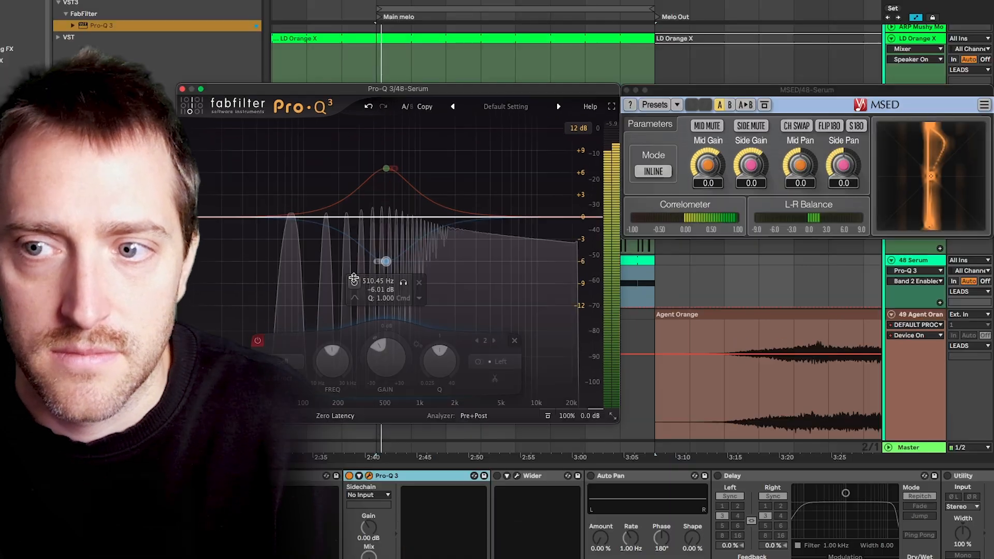
click(354, 280)
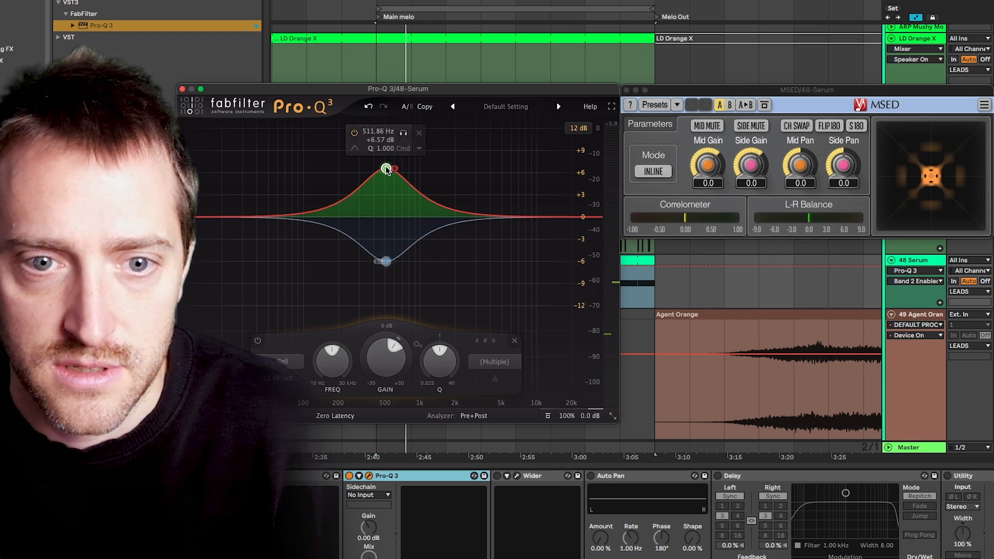
- Move the linked left and right Pro-Q 3 bells to about 806 Hz with the boost at about 5.85 dB
drag(387, 170, 405, 190)
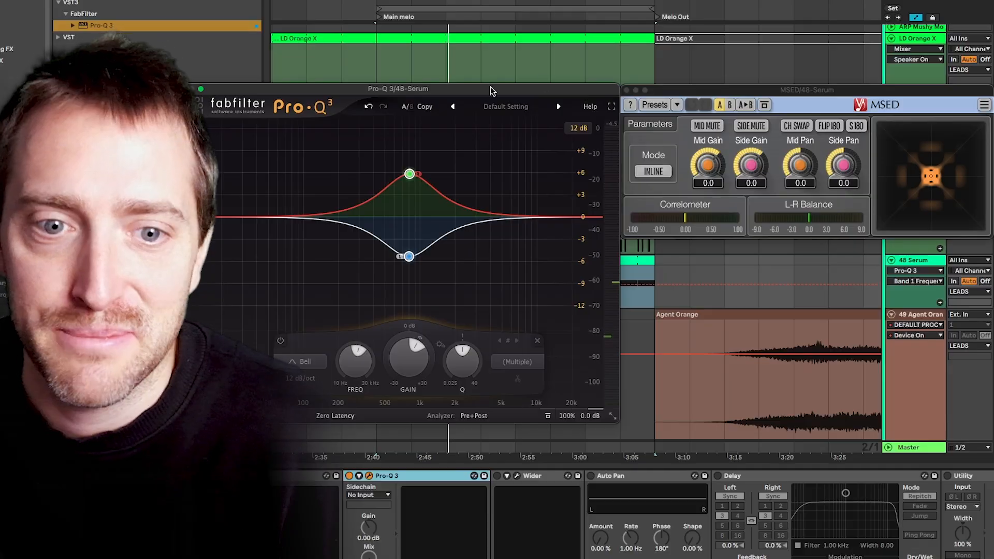
mouse_move(414, 177)
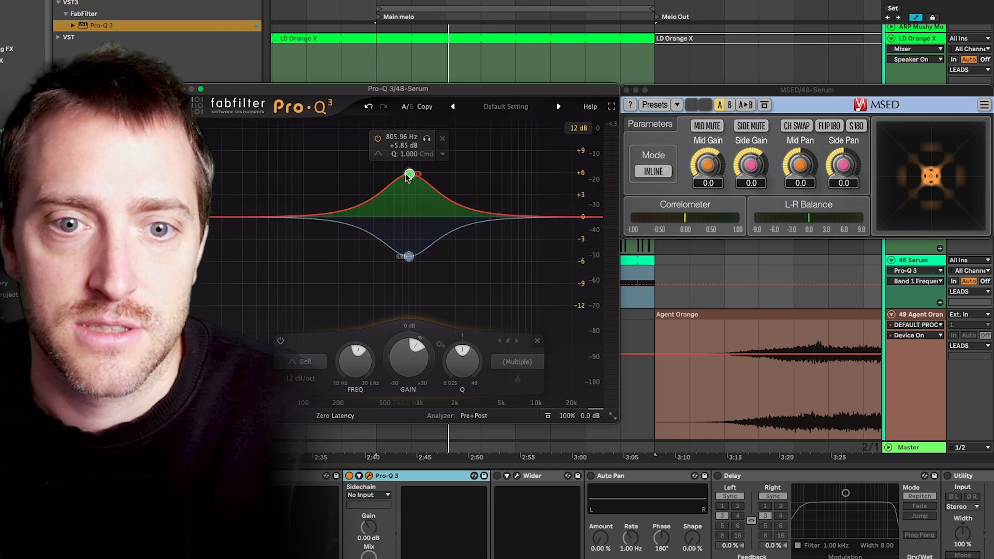
- Move only the right-channel boost to about 146 Hz at 7.48 dB, then close and bypass Pro-Q 3
drag(410, 174, 317, 162)
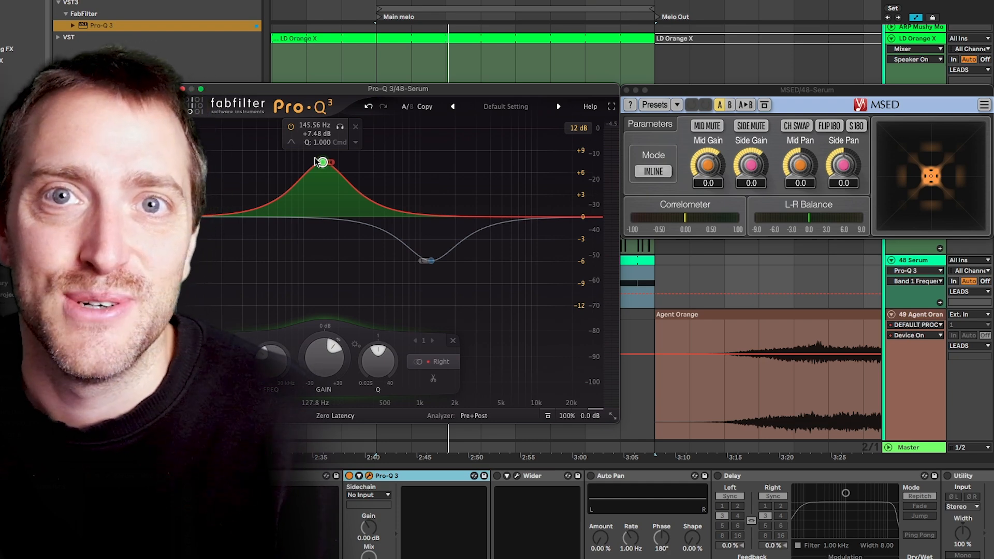
click(182, 89)
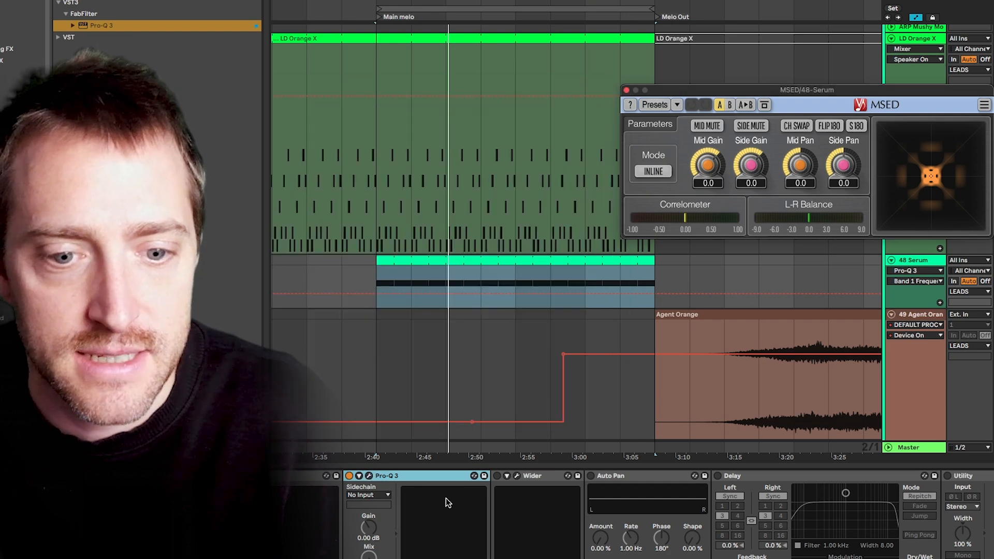
click(350, 476)
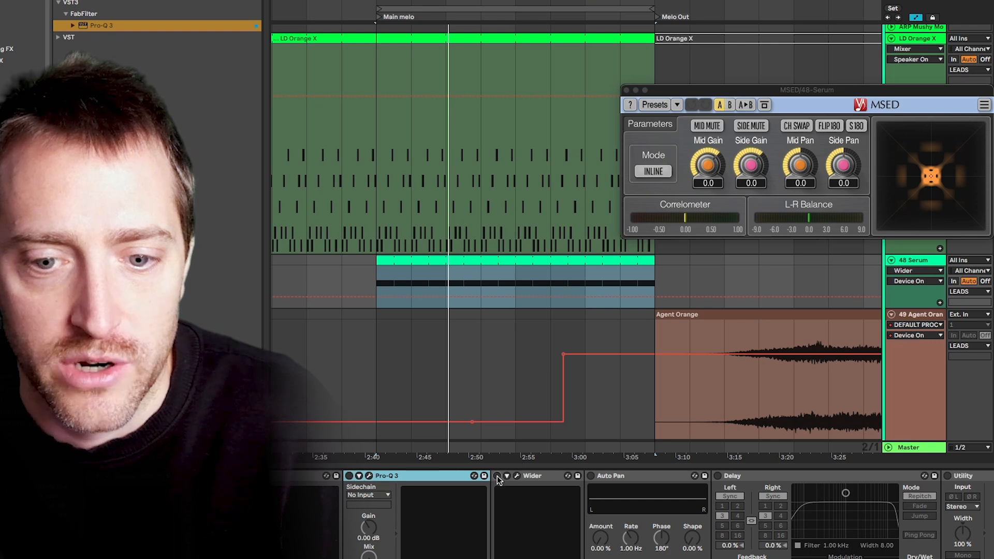
- Enable the Wider plugin, open its window and place it beside the MSED scope
click(517, 477)
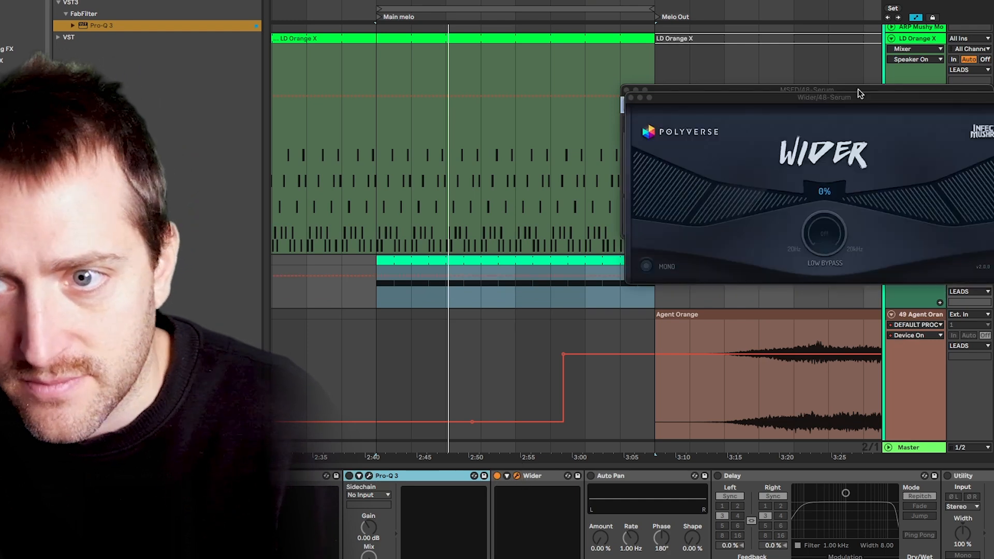
drag(859, 94, 465, 89)
click(710, 94)
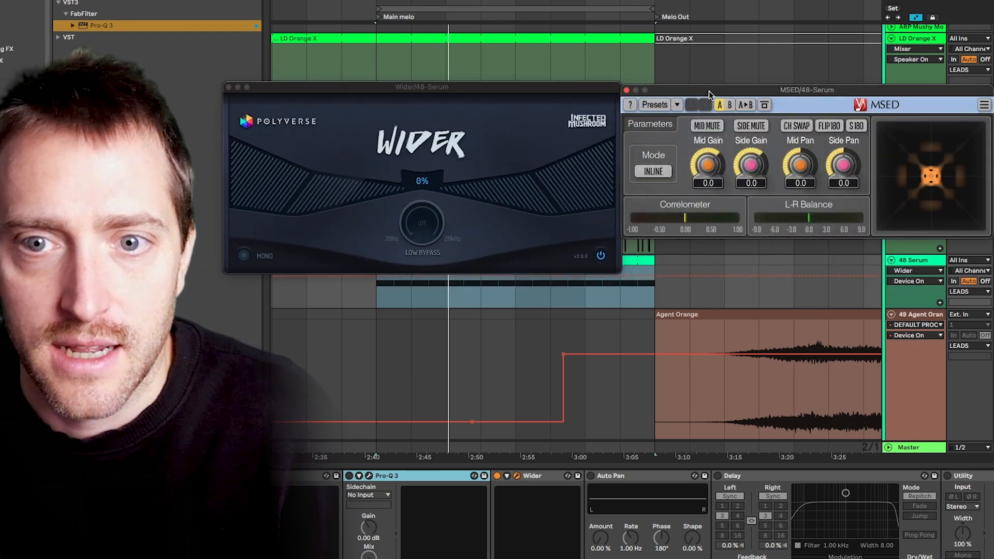
drag(709, 94, 710, 90)
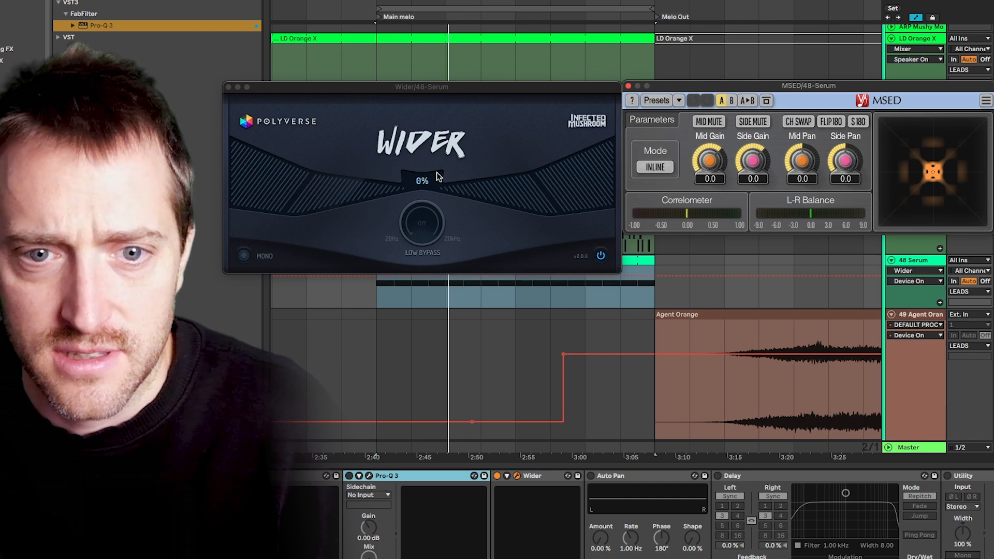
- Sweep Wider's width to 123% and back to 0%, set it to 84%, and try the low-bypass filter
drag(422, 183, 472, 1)
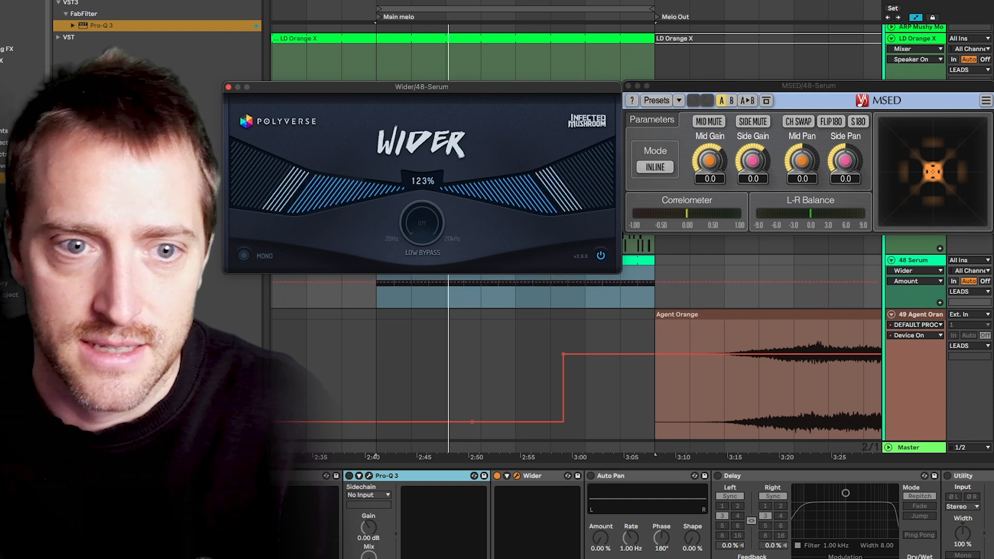
drag(423, 190, 499, 289)
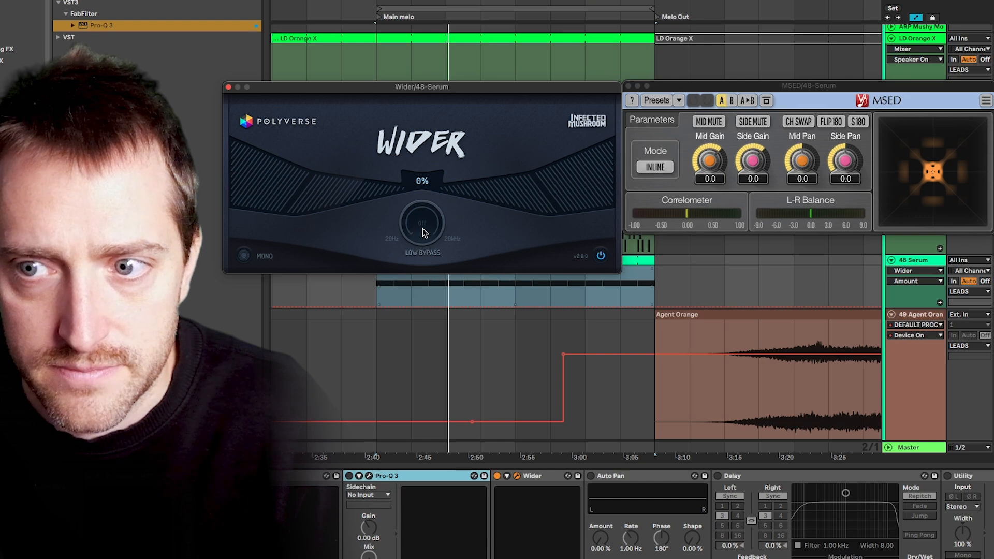
drag(422, 228, 489, 170)
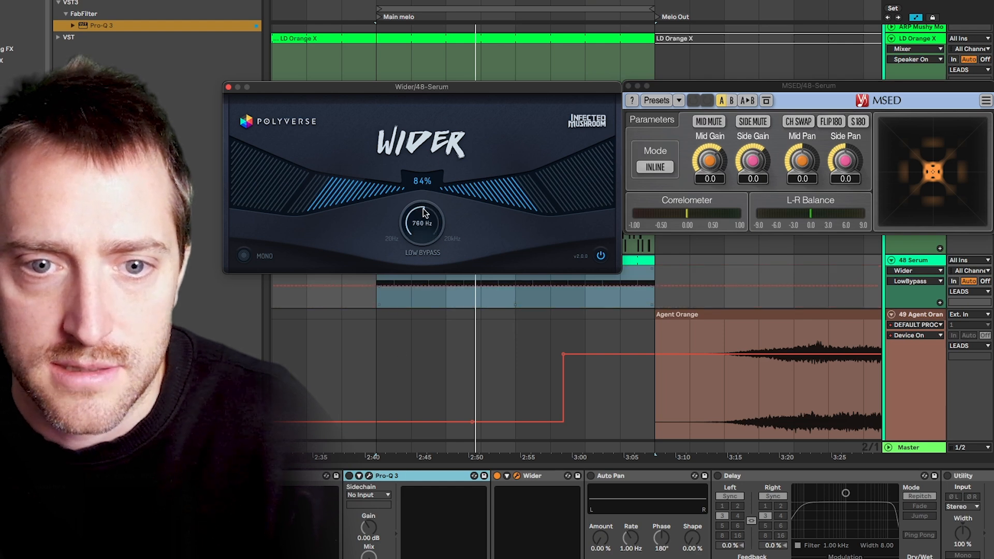
- Play the loop while toggling Wider's Mono option, leave Mono on, then close and bypass Wider
key(space)
click(244, 257)
click(244, 257)
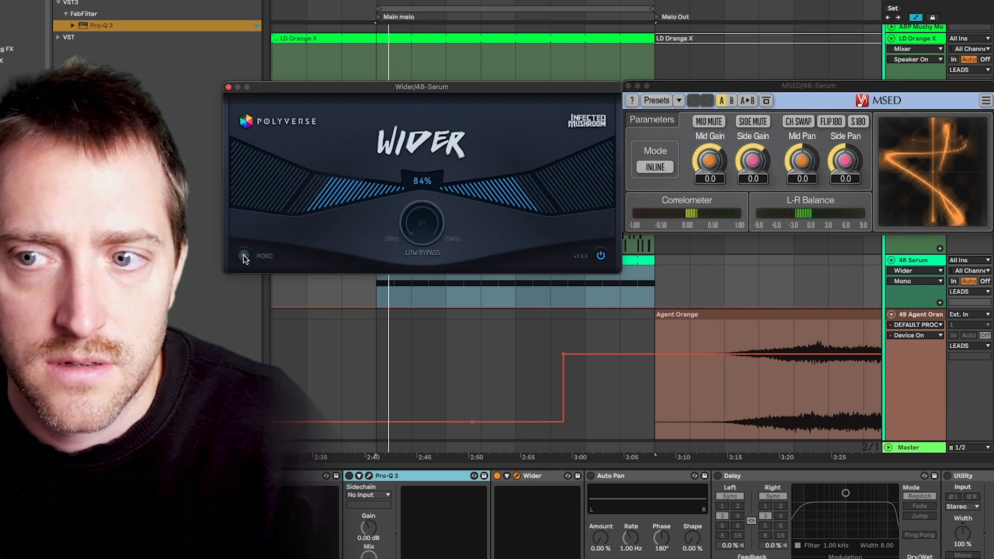
click(243, 257)
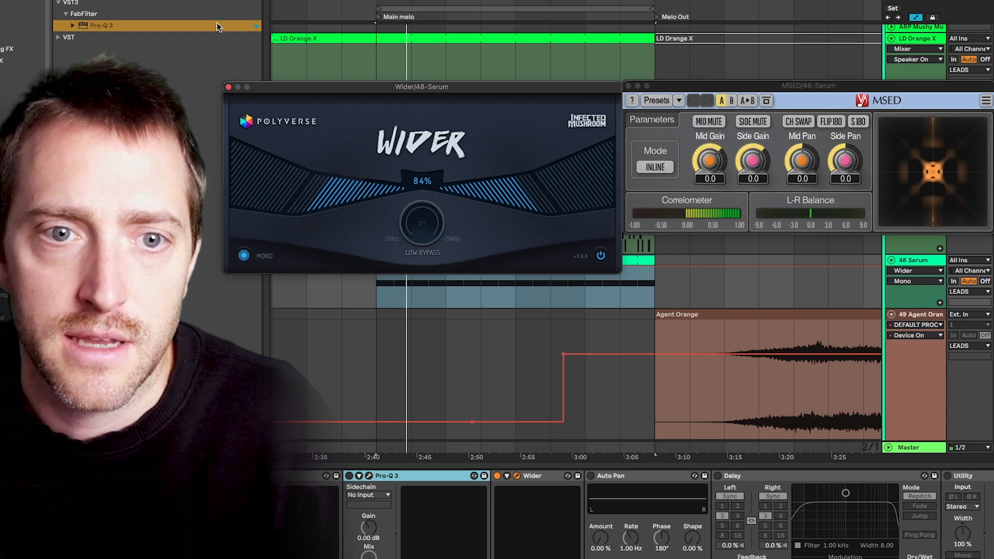
click(228, 87)
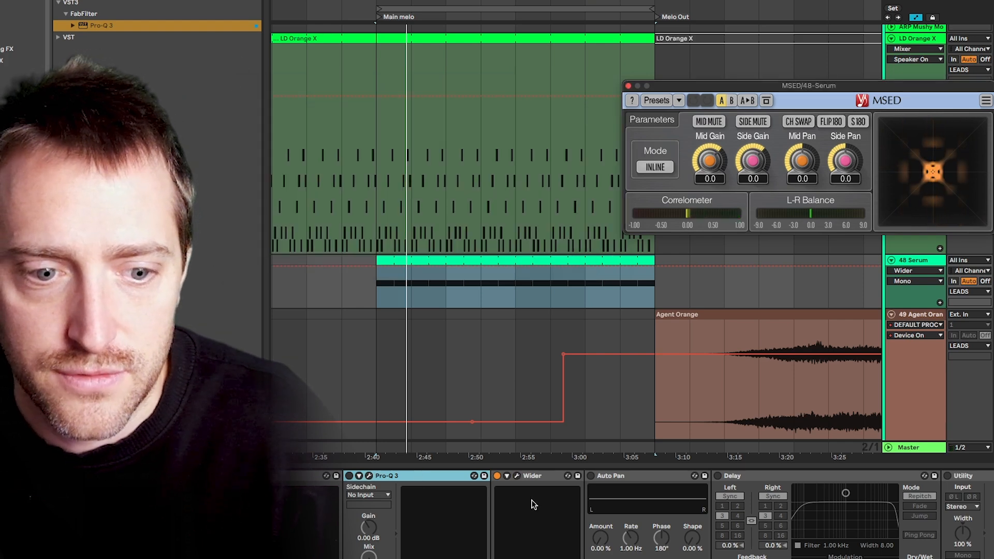
click(496, 476)
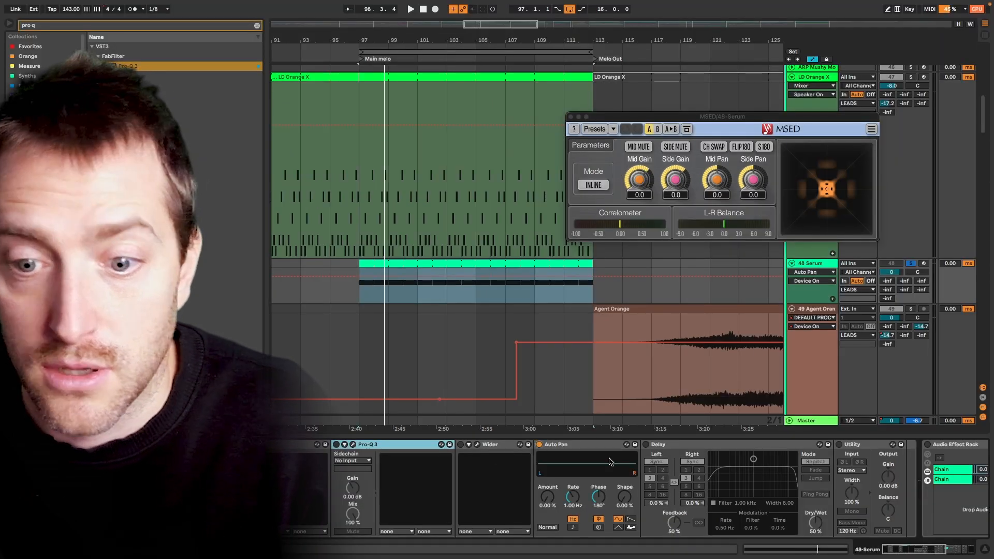
- Set Auto Pan's amount to 100% and its rate to 25.8 Hz
drag(543, 487, 543, 435)
mouse_move(549, 503)
mouse_down()
mouse_move(549, 538)
mouse_move(548, 503)
mouse_up()
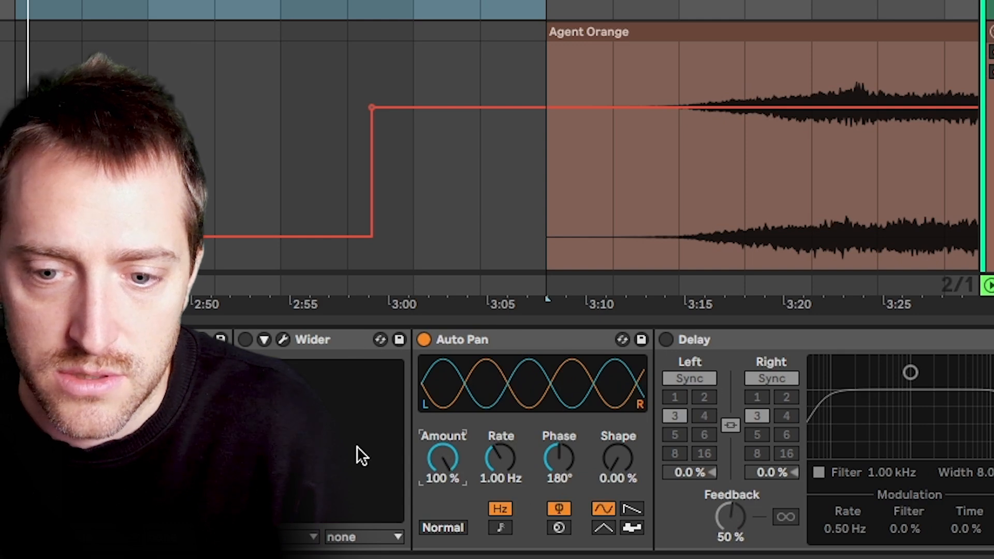
mouse_move(501, 458)
mouse_down()
mouse_move(500, 414)
mouse_move(498, 461)
mouse_up()
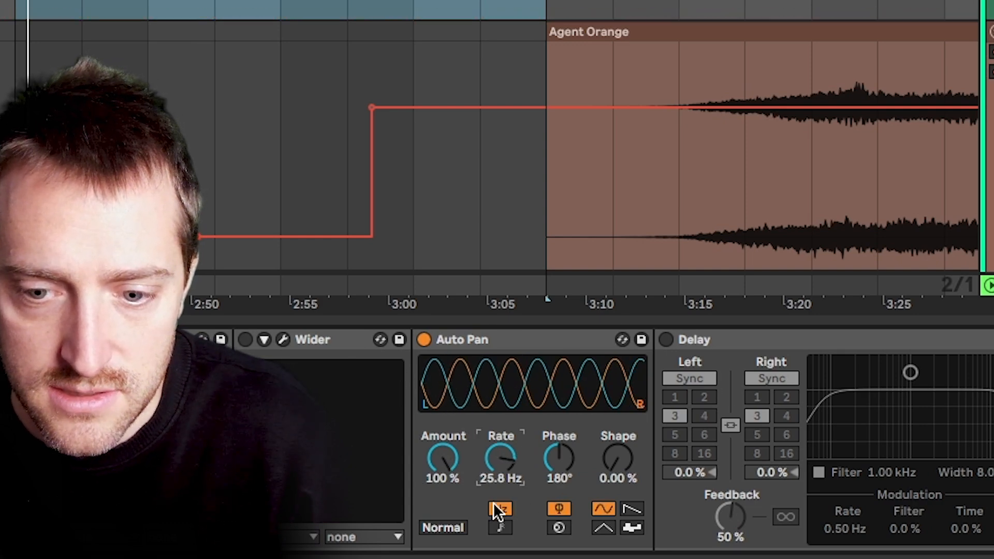
- Try Auto Pan's phase at 0° and 360°, and return it to 180°
drag(585, 446, 585, 404)
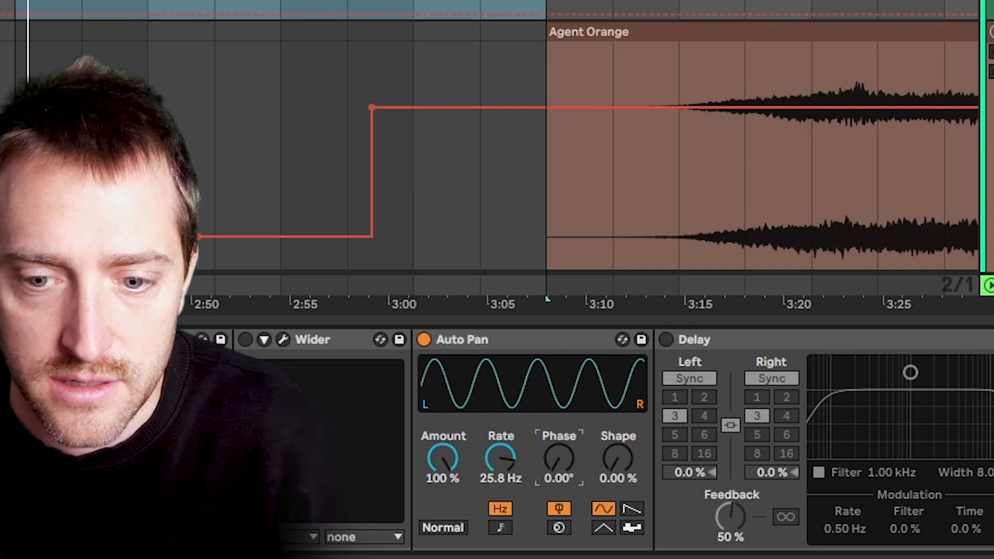
drag(559, 472, 559, 404)
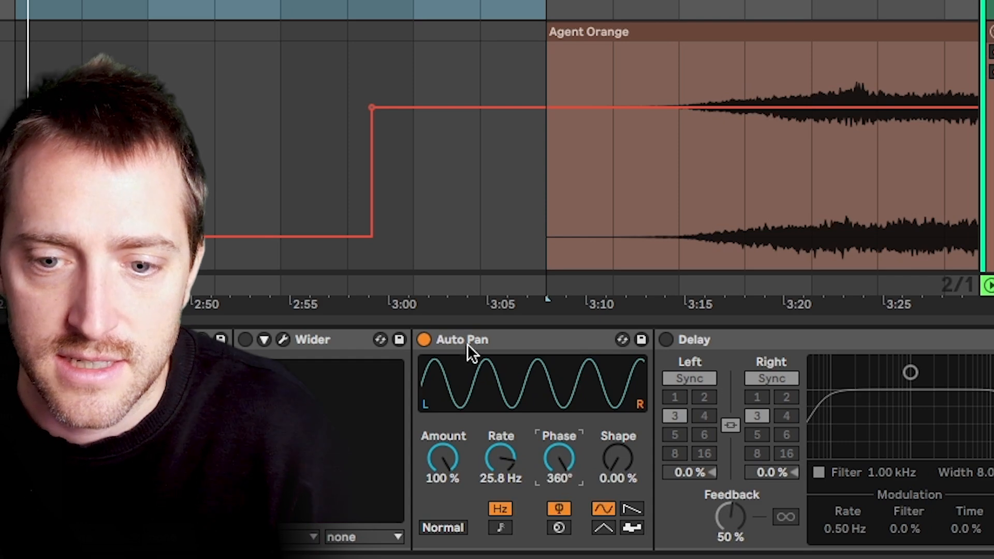
drag(577, 445, 577, 480)
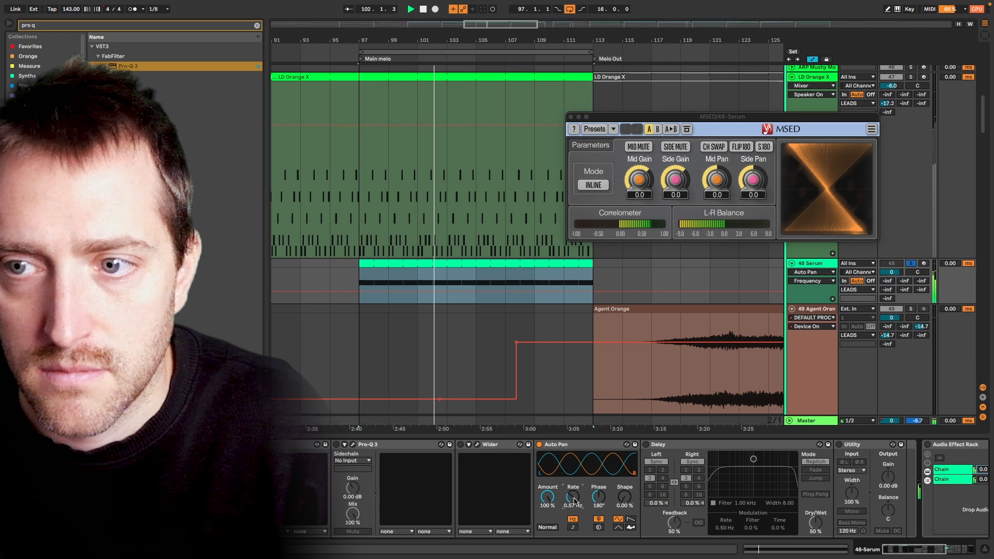
- Try Auto Pan's rate at 4.60 Hz and at a tempo-synced 1/8, playing the loop to compare the MSED scope
mouse_move(574, 499)
mouse_down()
mouse_move(574, 477)
mouse_move(573, 505)
mouse_up()
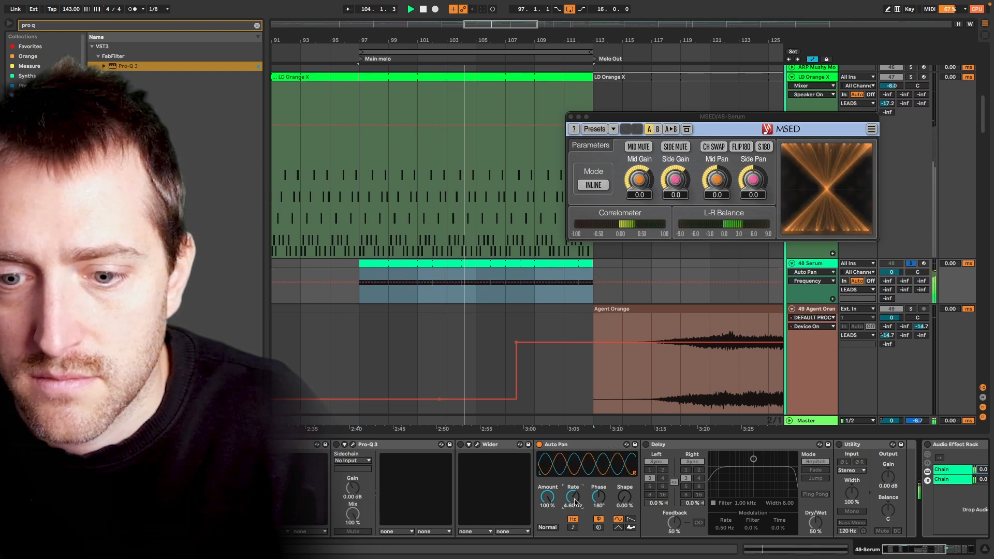
key(space)
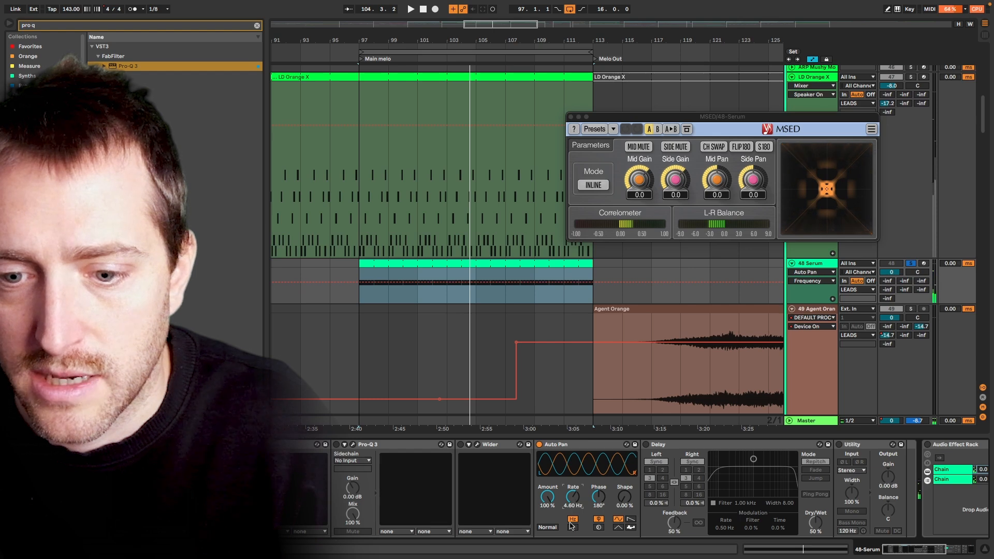
click(573, 529)
drag(577, 501, 577, 500)
key(space)
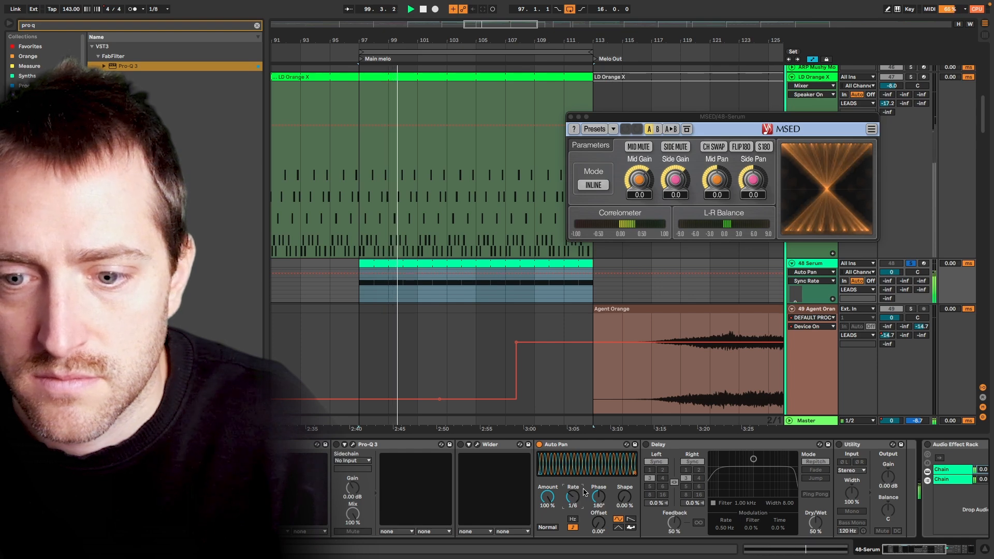
key(space)
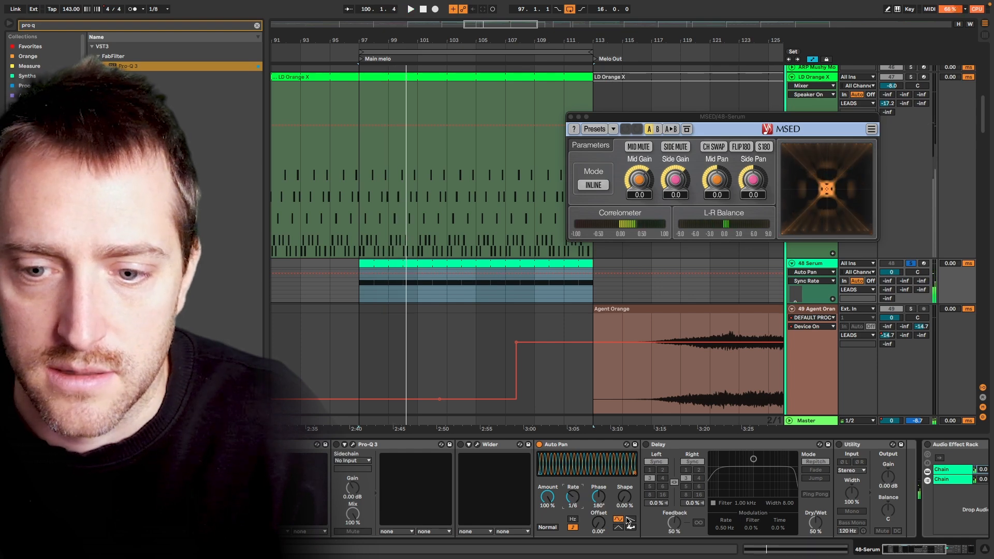
- Switch Auto Pan to the sawtooth waveform with an unsynced rate of about 1.32 Hz
click(629, 520)
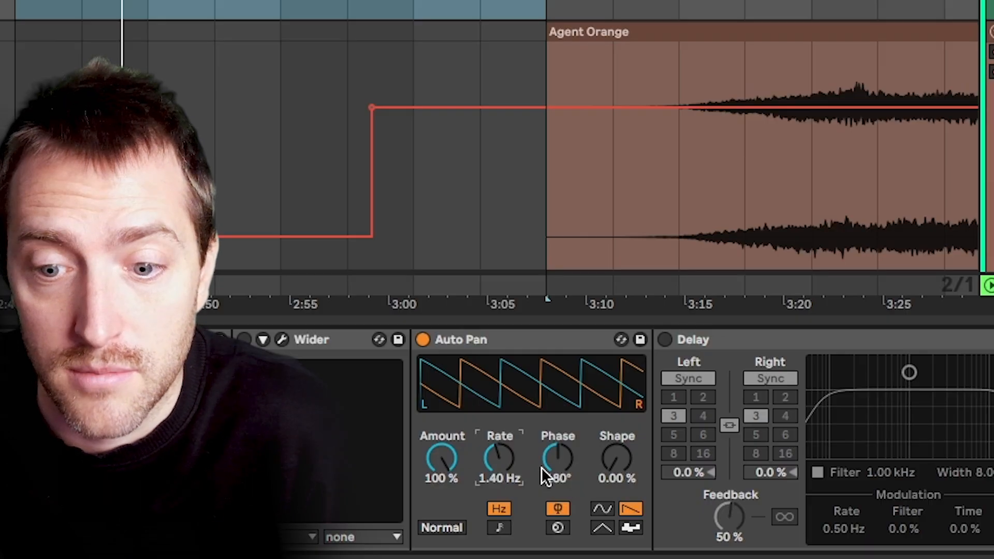
drag(572, 497, 572, 490)
mouse_move(499, 458)
mouse_down()
mouse_move(499, 482)
mouse_move(500, 435)
mouse_move(500, 466)
mouse_up()
- Search the browser for the LFO device, add it after Auto Pan and map it to Auto Pan's frequency
key(super+f)
text(lfo)
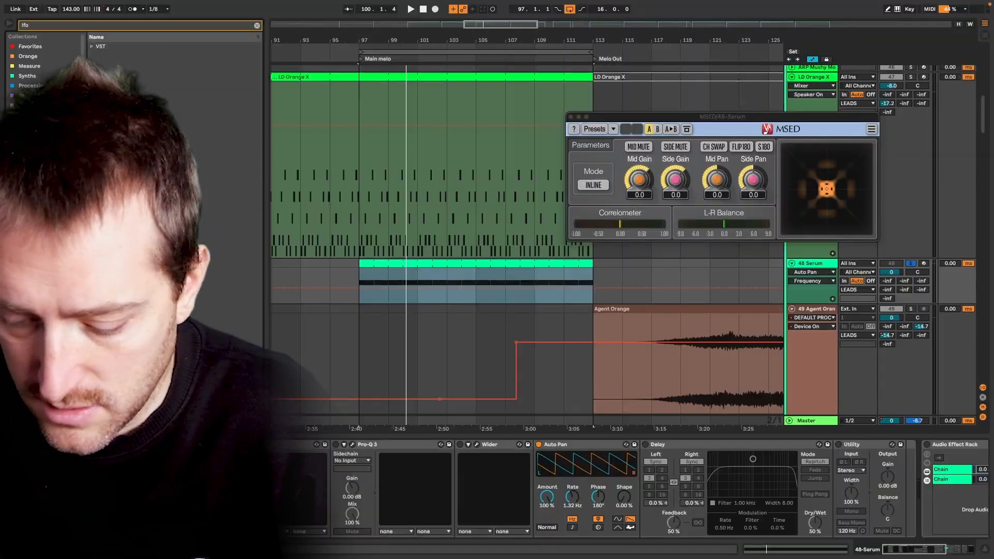
key(Down)
key(Return)
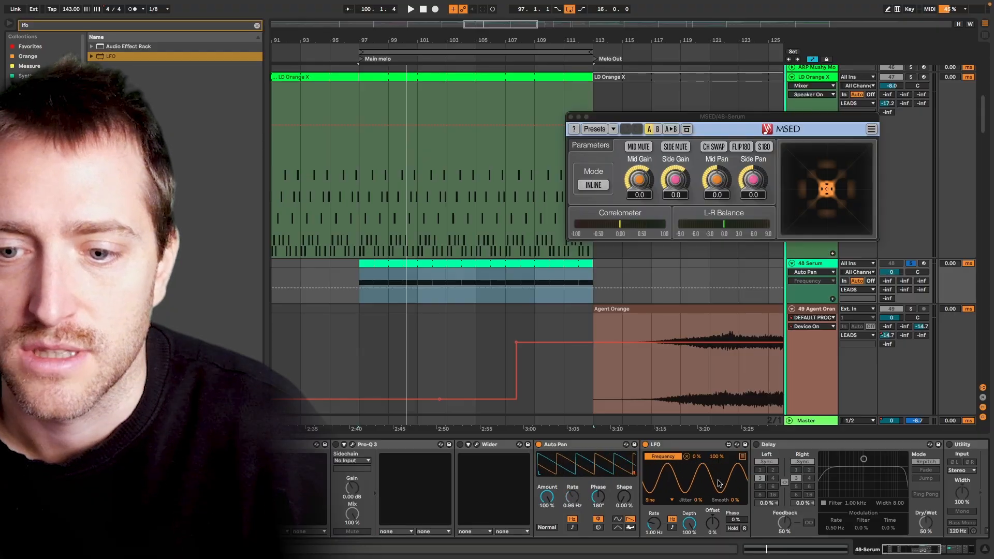
- Raise the LFO rate to 2.35 Hz while the loop plays, then bypass Auto Pan and the LFO
key(space)
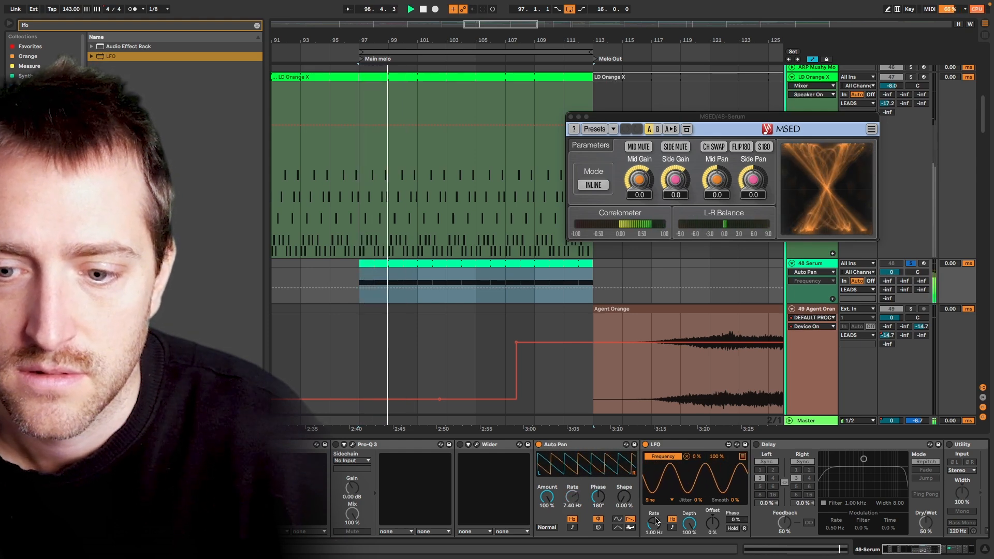
mouse_move(654, 524)
mouse_down()
mouse_move(654, 499)
mouse_move(657, 537)
mouse_up()
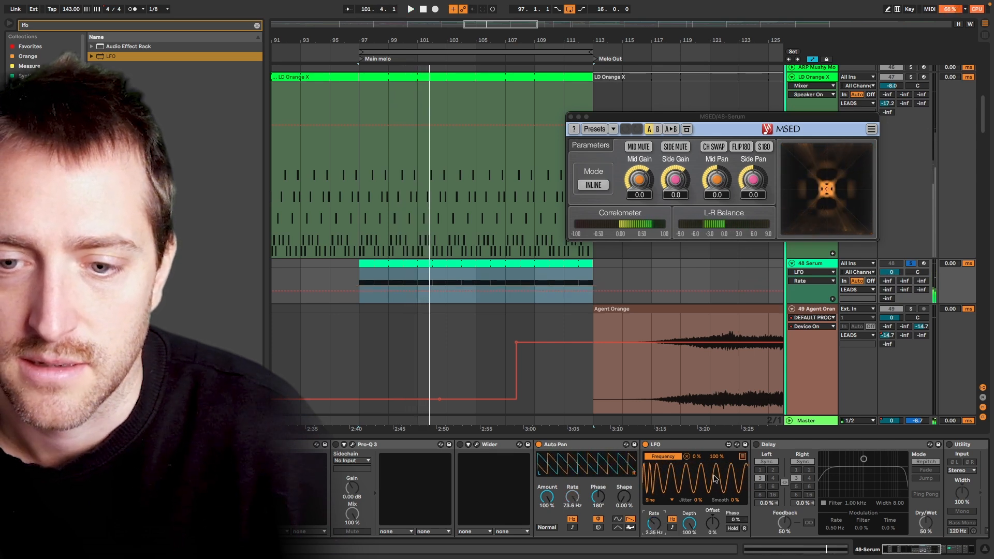
click(539, 445)
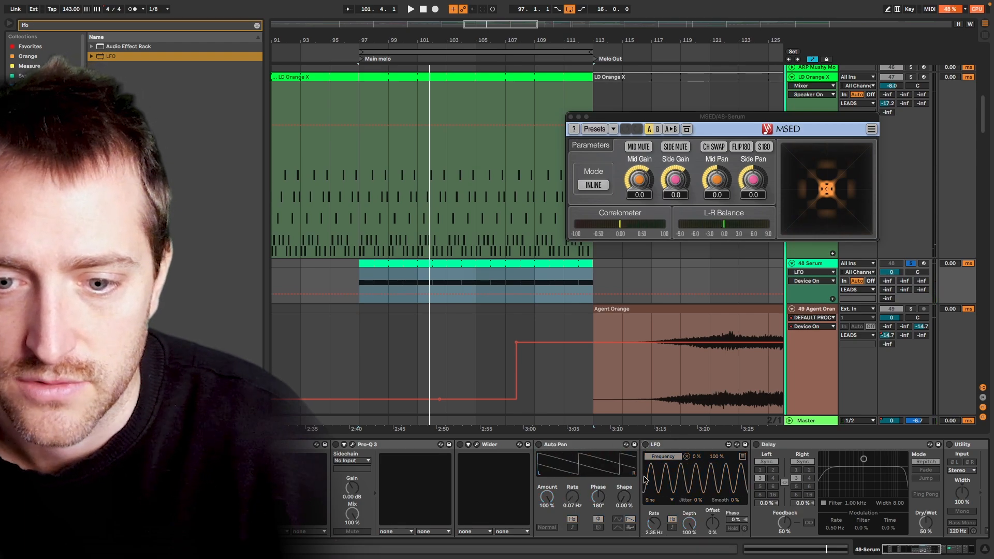
key(Delete)
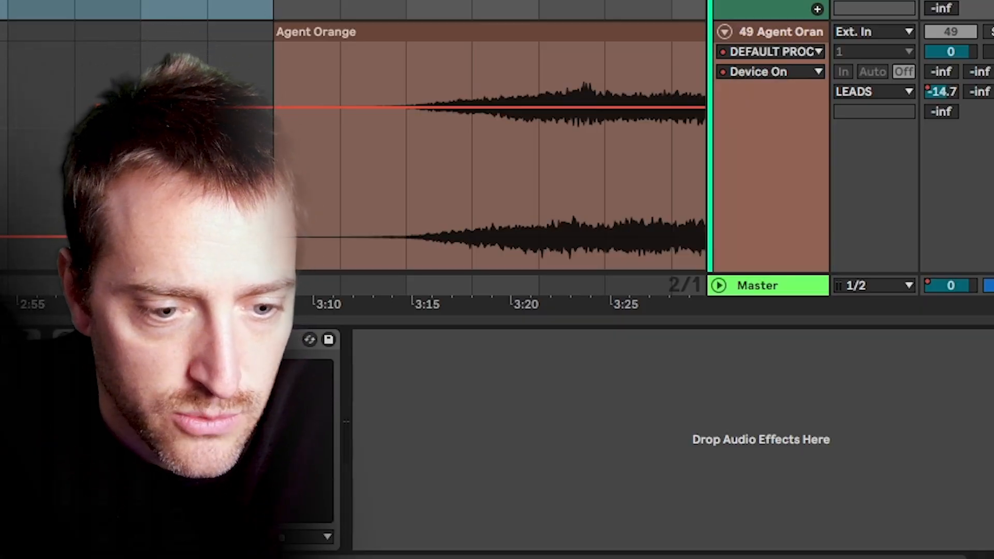
key(ctrl+z)
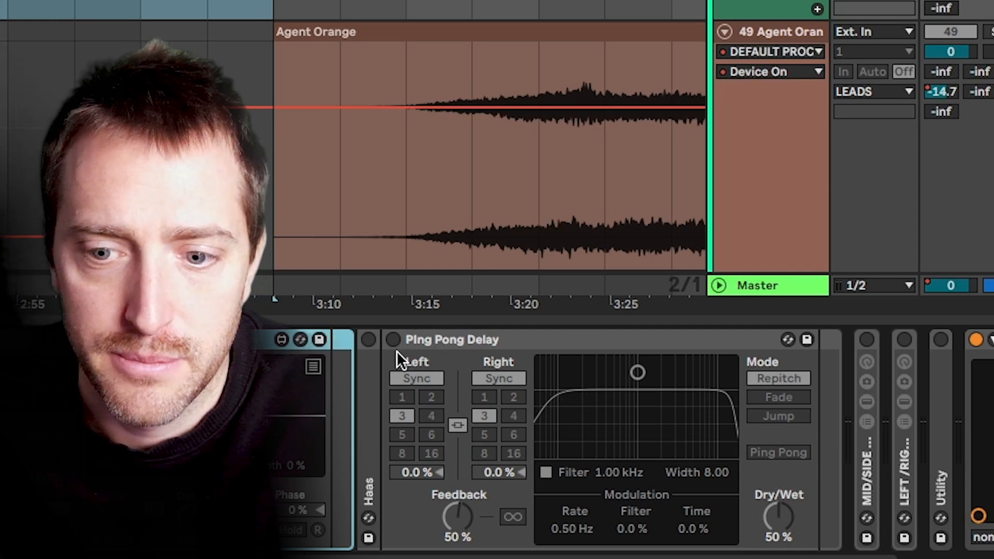
- Enable the Ping Pong Delay during playback, turn on Ping Pong mode with 31% feedback and 32% dry/wet, and adjust its filter
click(393, 339)
click(392, 339)
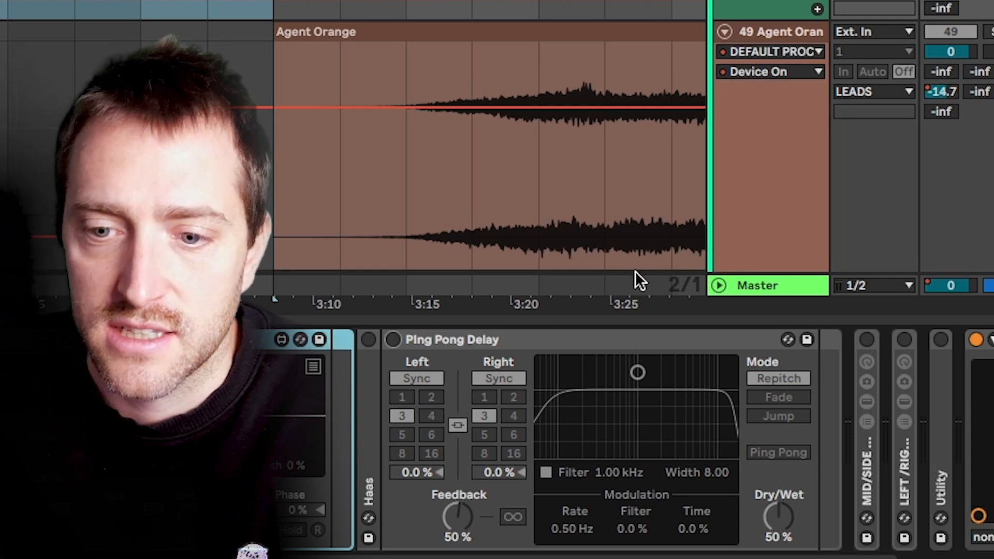
key(space)
click(393, 340)
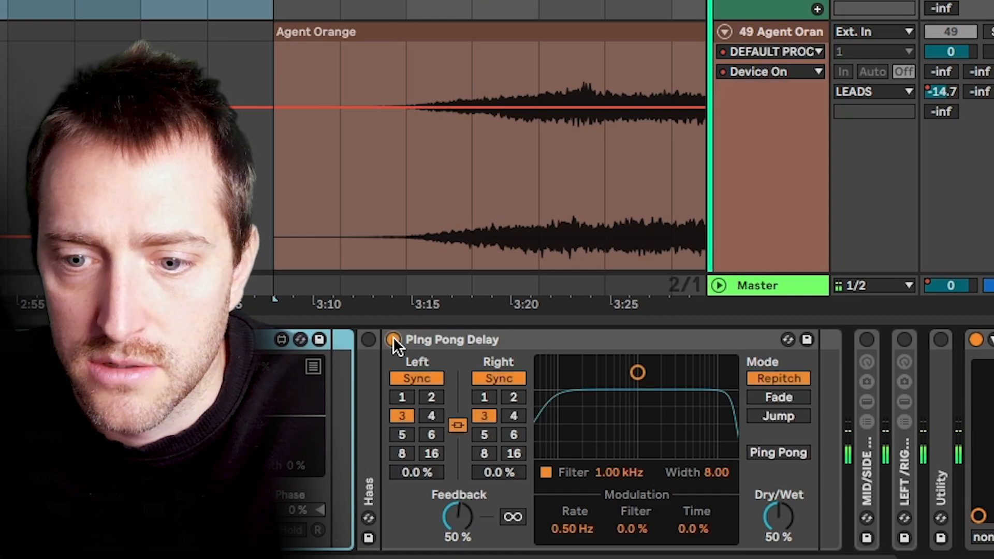
click(799, 449)
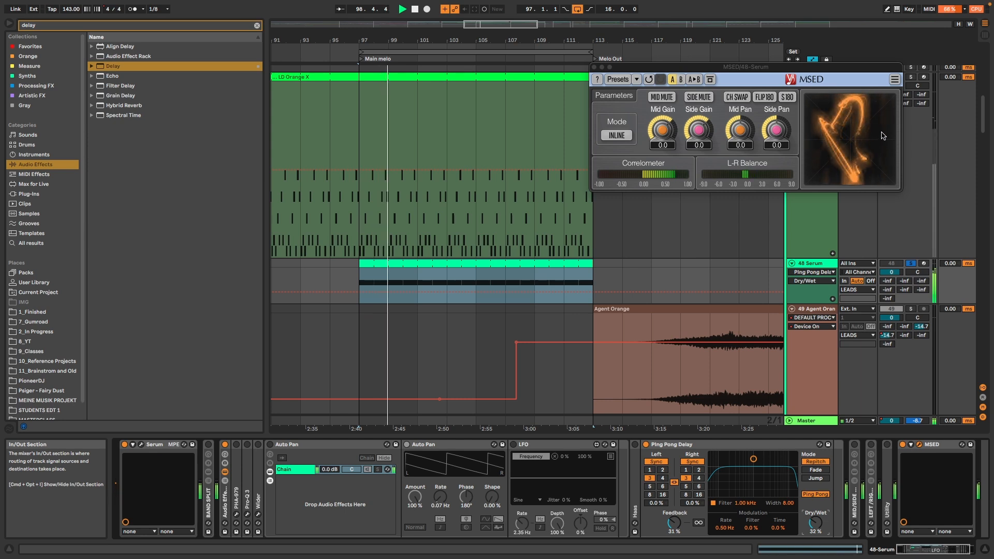
drag(754, 460, 755, 477)
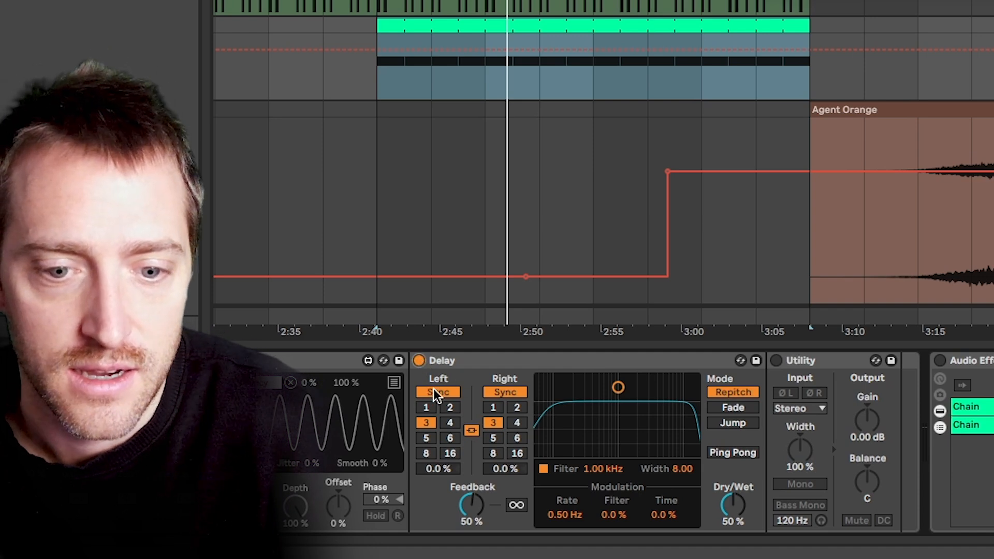
- Switch both Delay channels to unsynced time, unlink them and set the left delay time to 1 ms
click(508, 392)
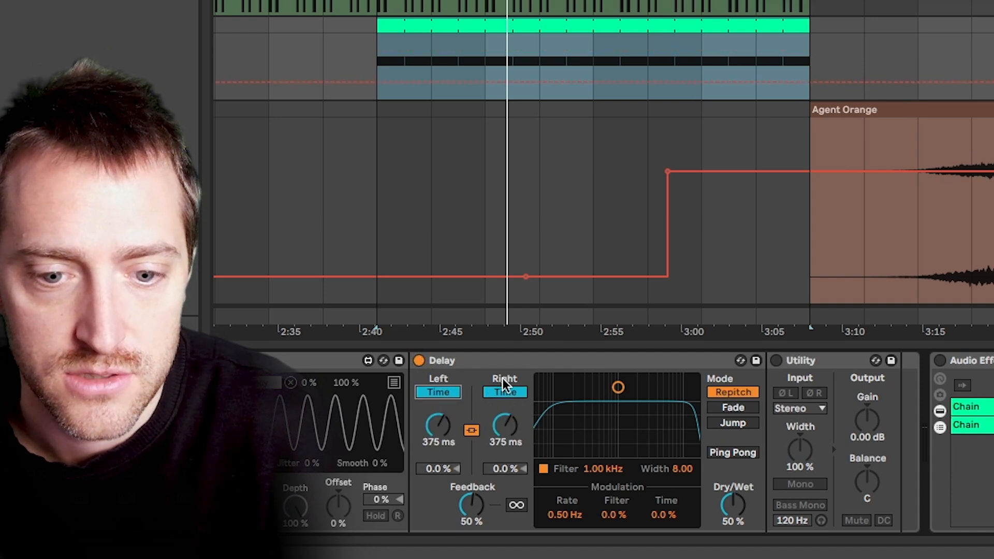
click(470, 430)
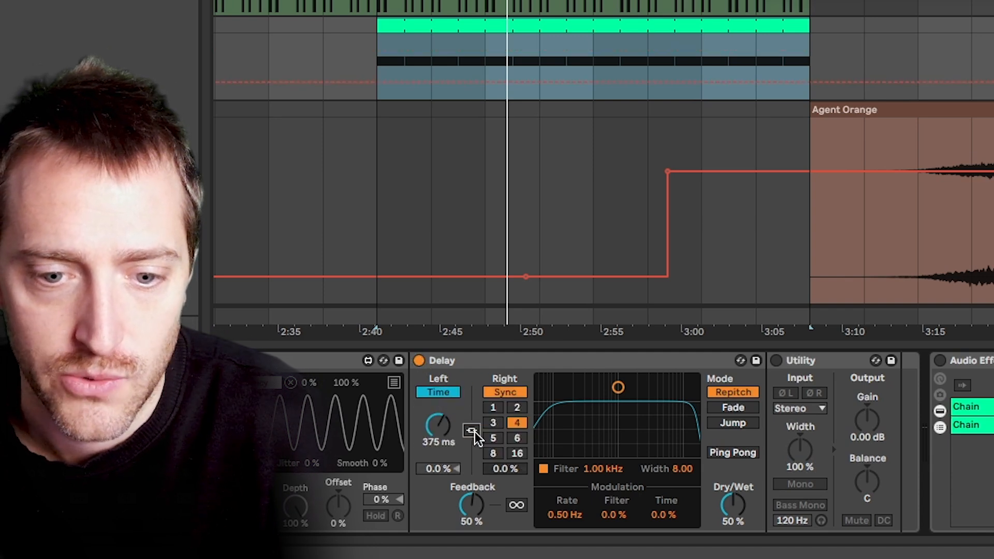
click(505, 392)
drag(439, 426, 438, 467)
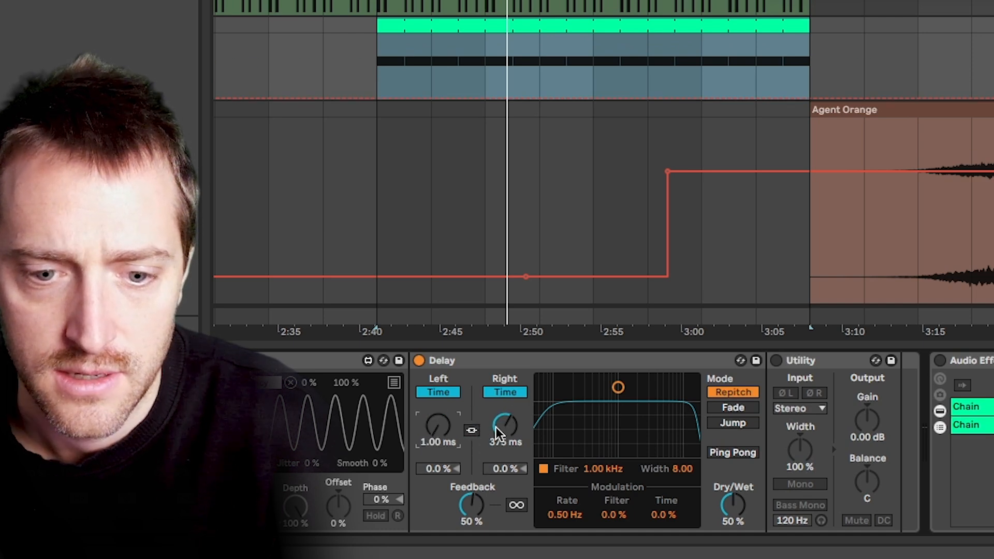
- Set the Delay's right time to 35 ms with 0% feedback and turn off its filter
drag(496, 432, 497, 466)
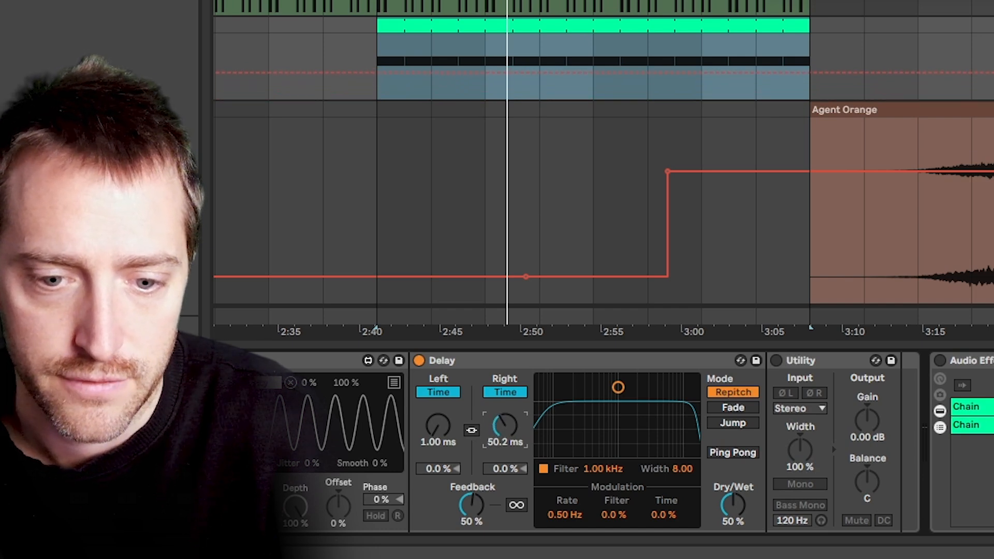
drag(507, 446, 507, 420)
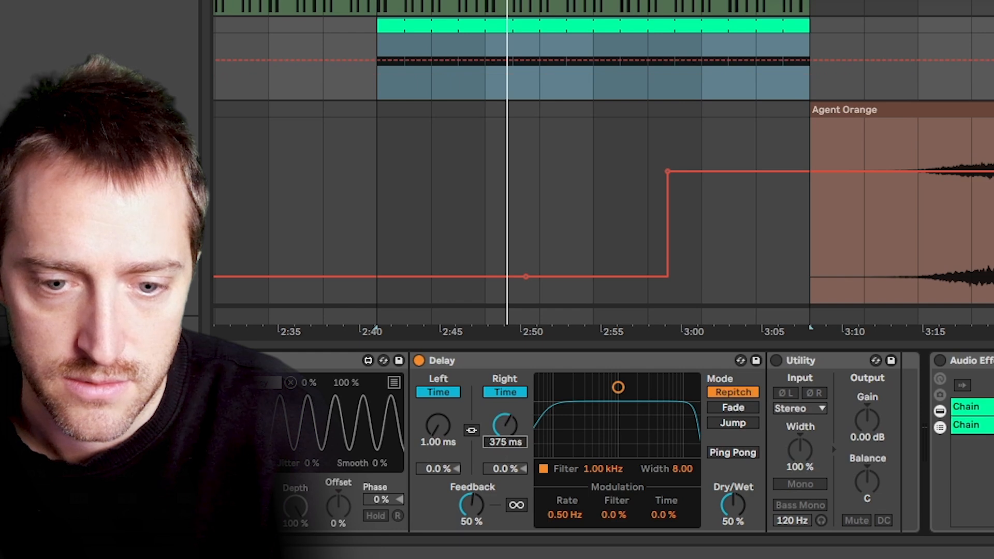
text(5)
key(Return)
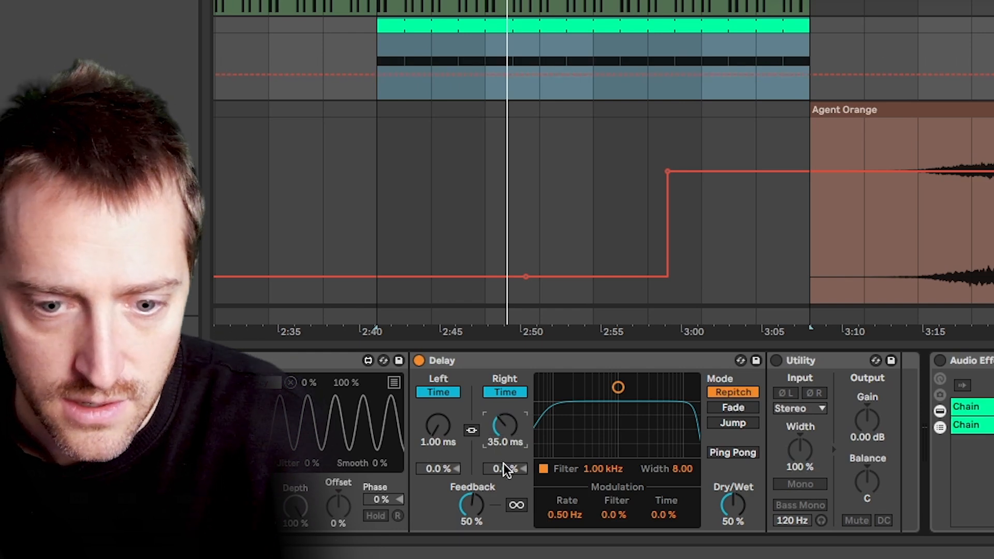
drag(481, 517, 480, 551)
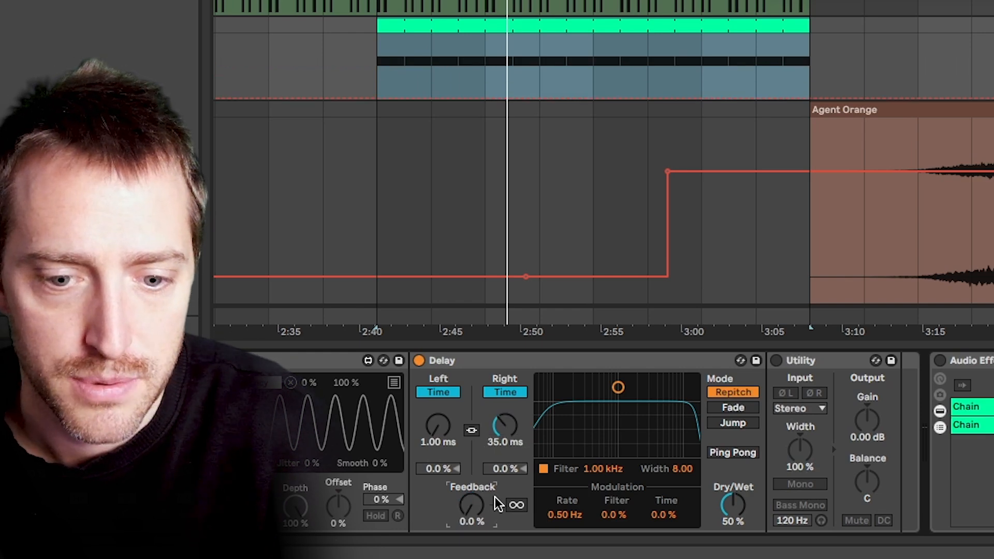
click(543, 469)
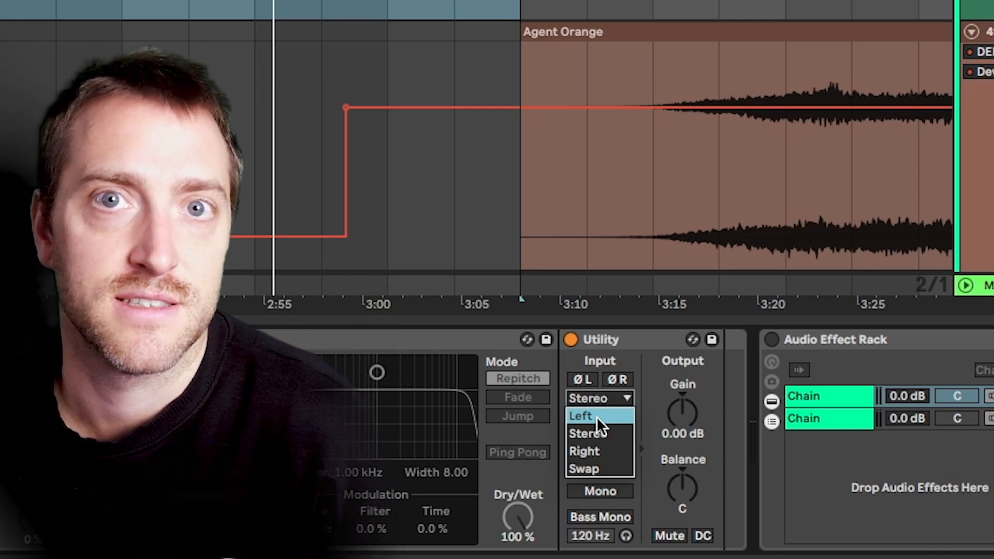
- Keep the Utility's input on Stereo, audition its width at 400% and reset it to 100%
click(659, 402)
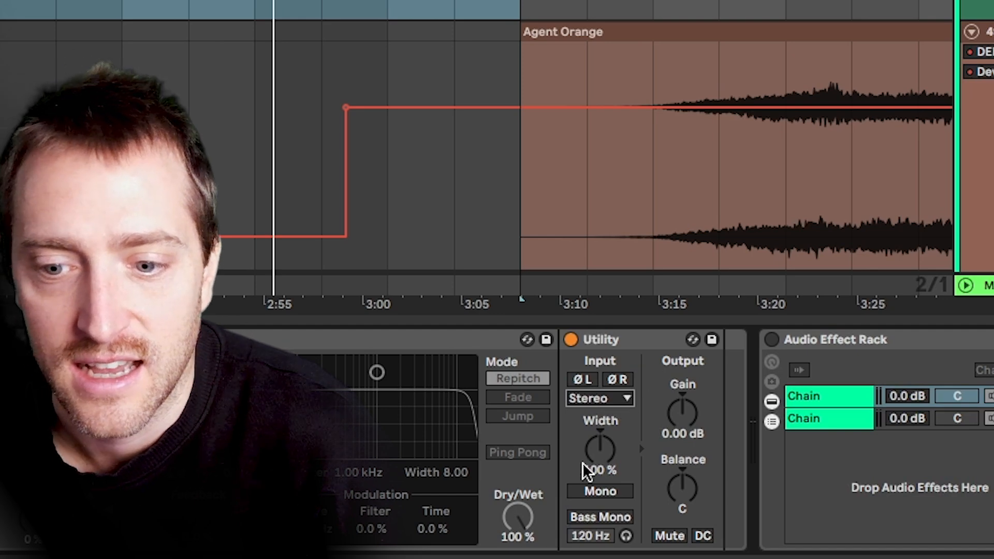
mouse_move(584, 465)
mouse_down()
mouse_move(584, 449)
mouse_move(584, 460)
mouse_up()
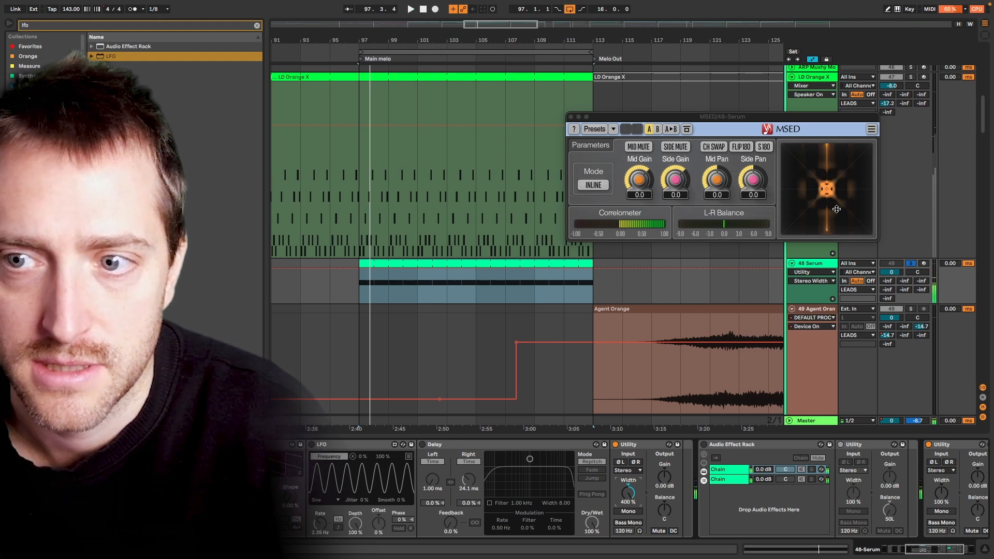
double_click(628, 493)
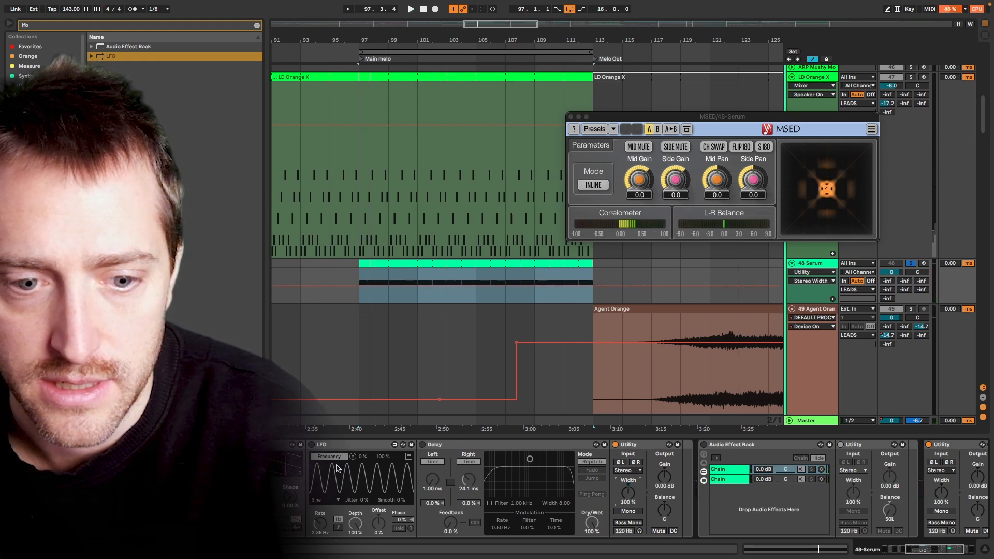
- Enable Wider during playback, set its amount to 77%, turn off its mono option and close its window
scroll(337, 469, left, 10)
click(442, 445)
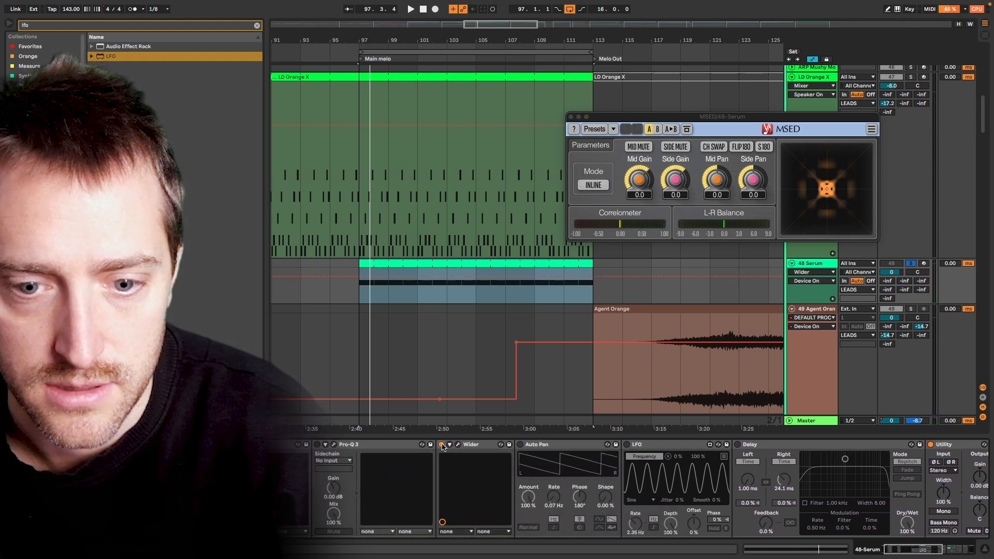
key(space)
click(457, 445)
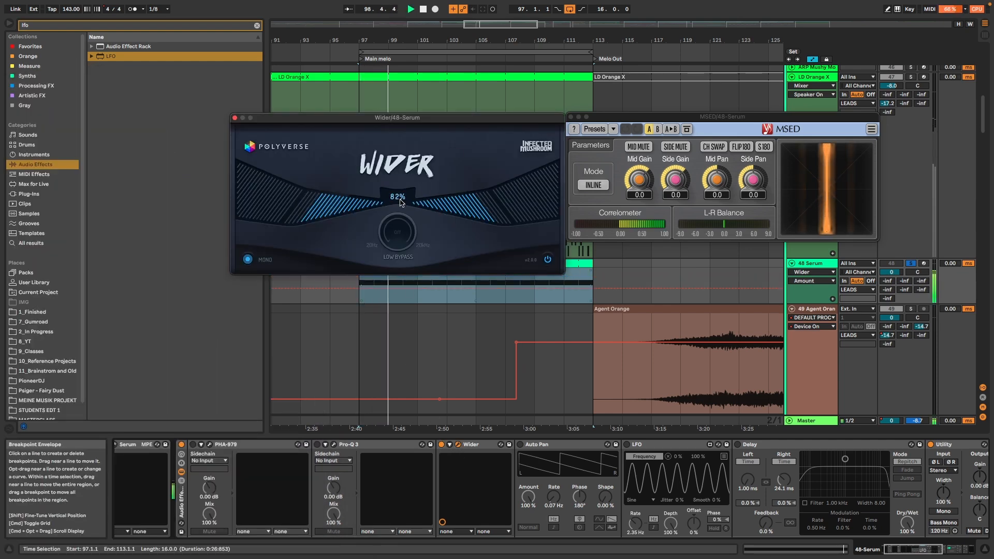
mouse_move(427, 181)
mouse_down()
mouse_move(419, 98)
mouse_move(428, 76)
mouse_move(419, 186)
mouse_up()
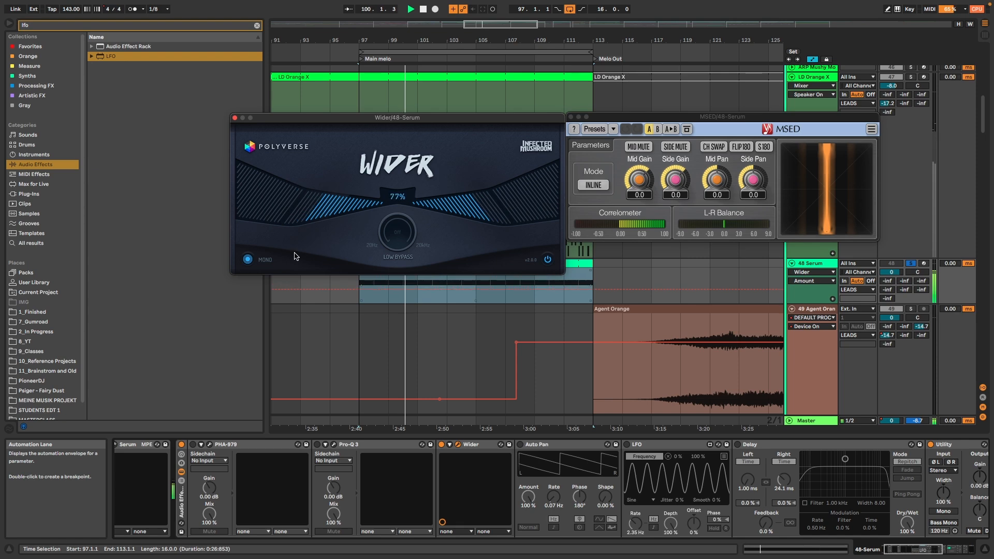
click(247, 259)
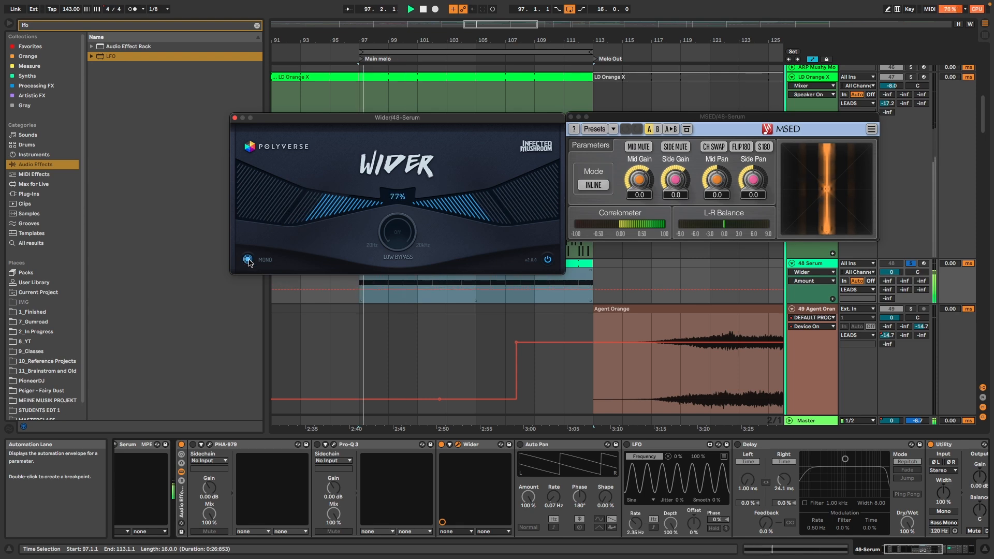
click(234, 118)
- Audition the Utility's width at about 380% on the widened sound, stop playback and reset the width to 100%
scroll(719, 473, right, 5)
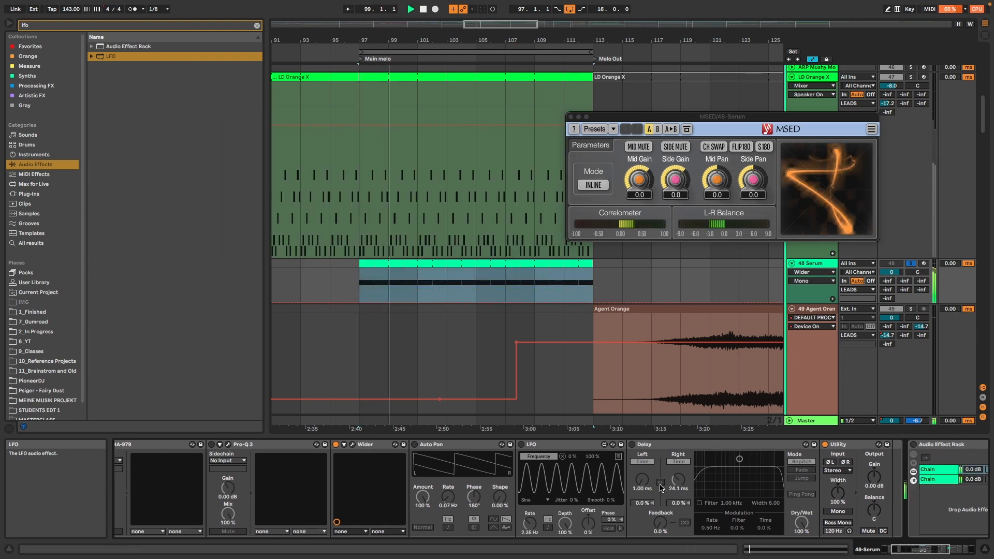
drag(698, 493, 697, 456)
key(space)
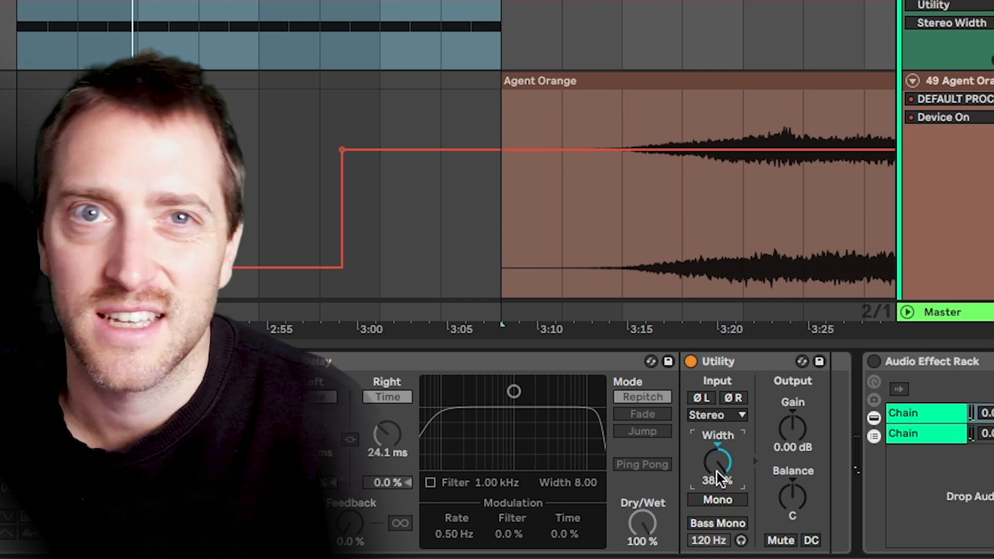
double_click(719, 469)
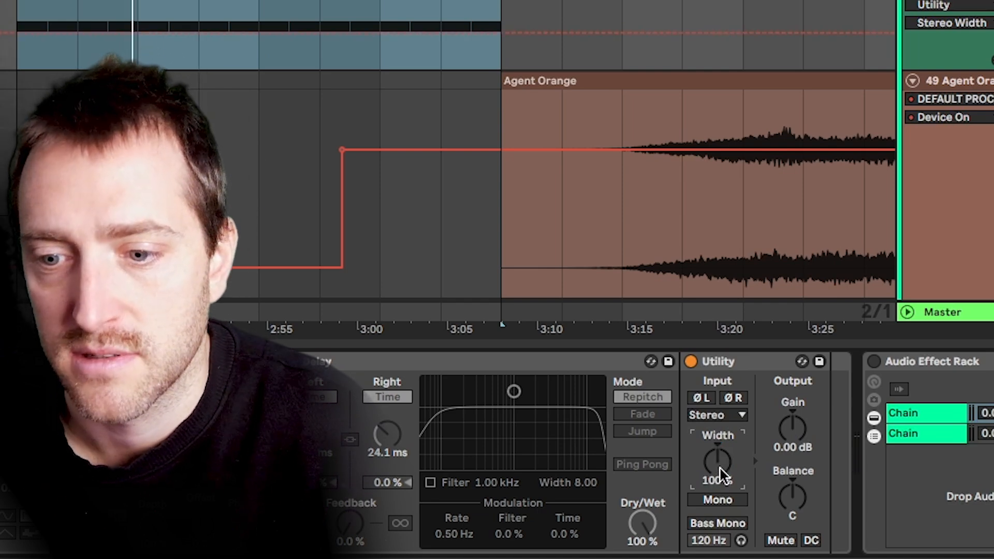
- Switch the Utility's width control to Mid/Side Mode and set the balance to 100M
right_click(724, 441)
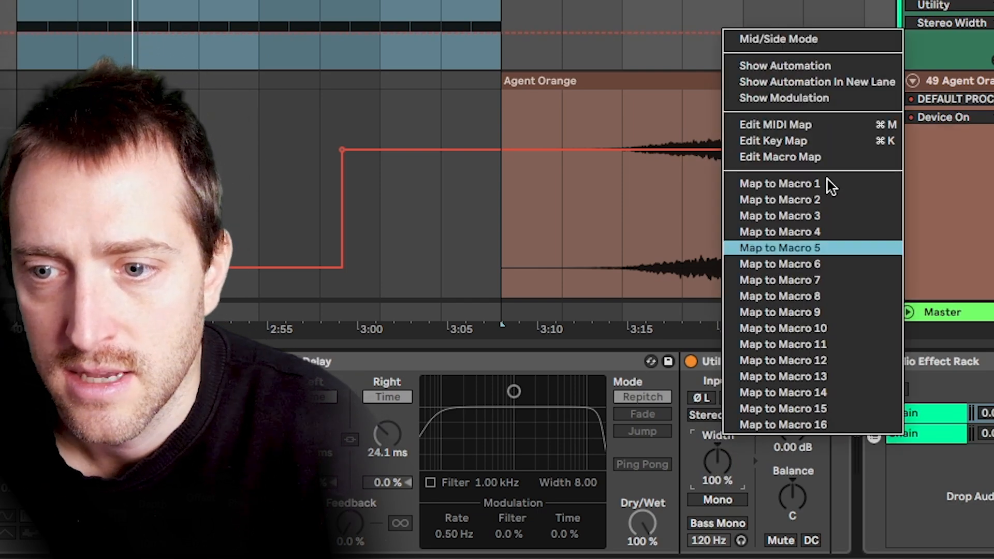
click(796, 38)
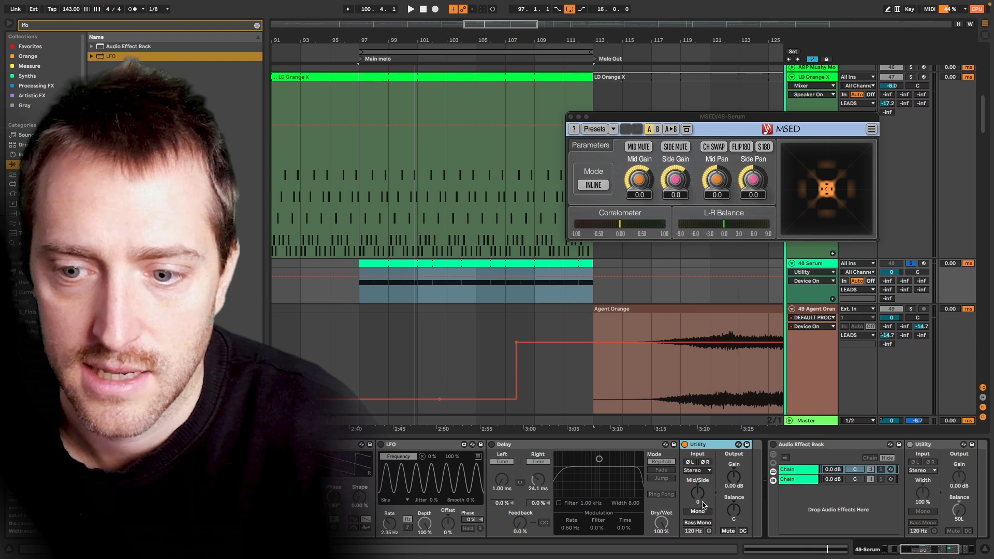
drag(703, 498, 721, 523)
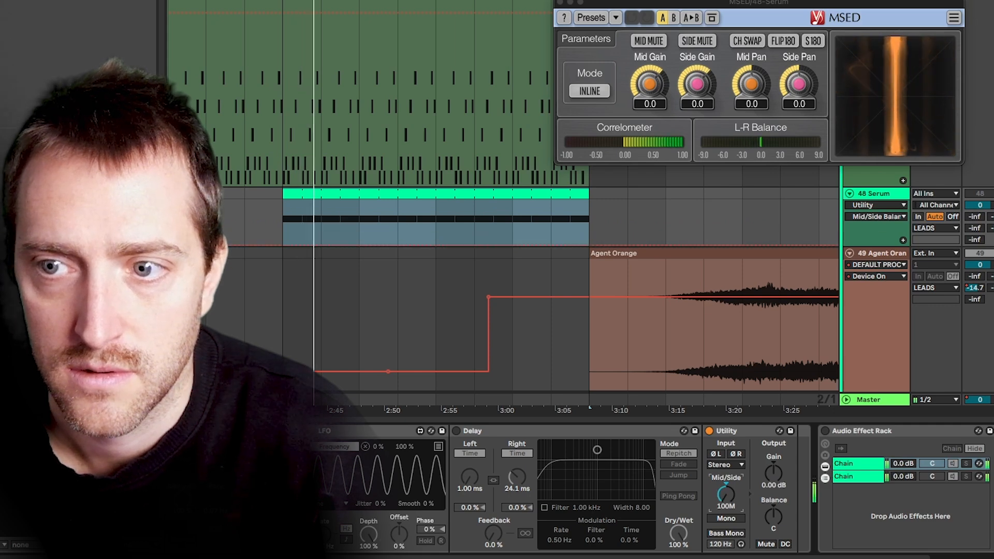
- Group the Utility into an Audio Effect Rack, show its chain list and duplicate the chain
click(747, 433)
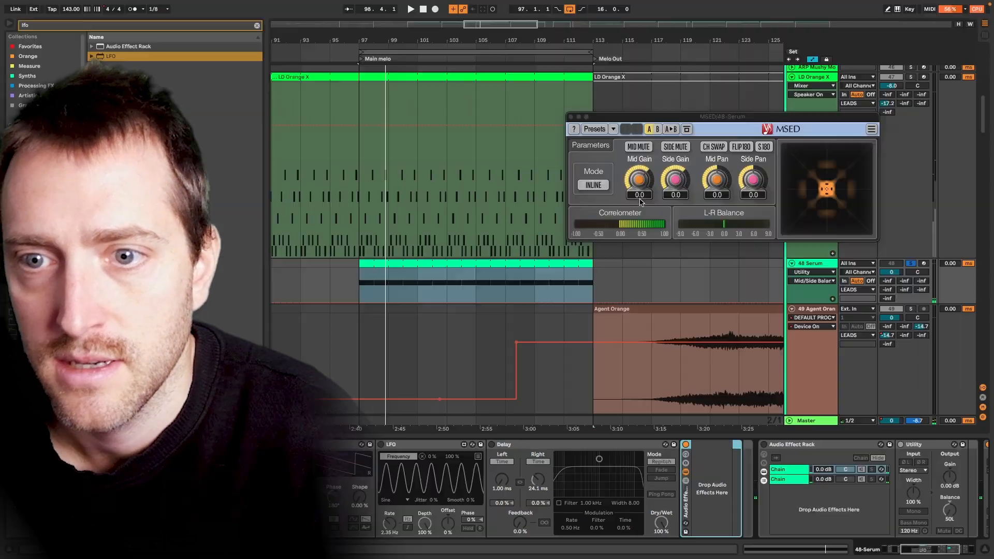
key(super+z)
key(super+z)
key(super+z)
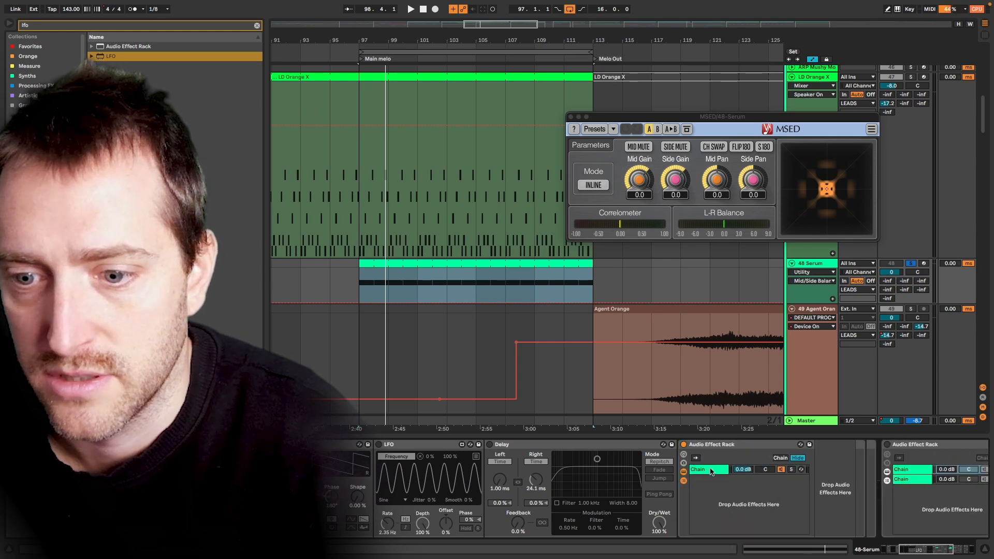
click(709, 473)
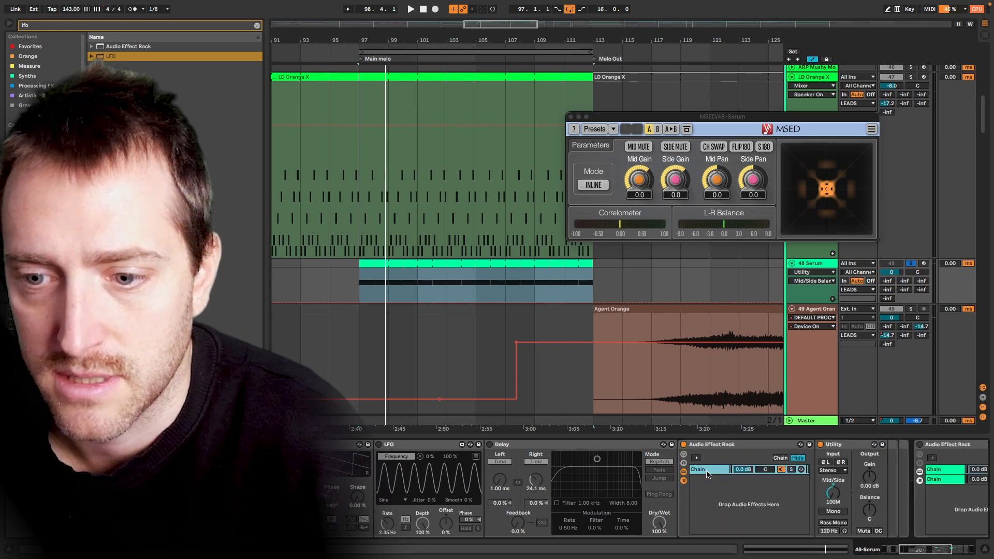
key(super+d)
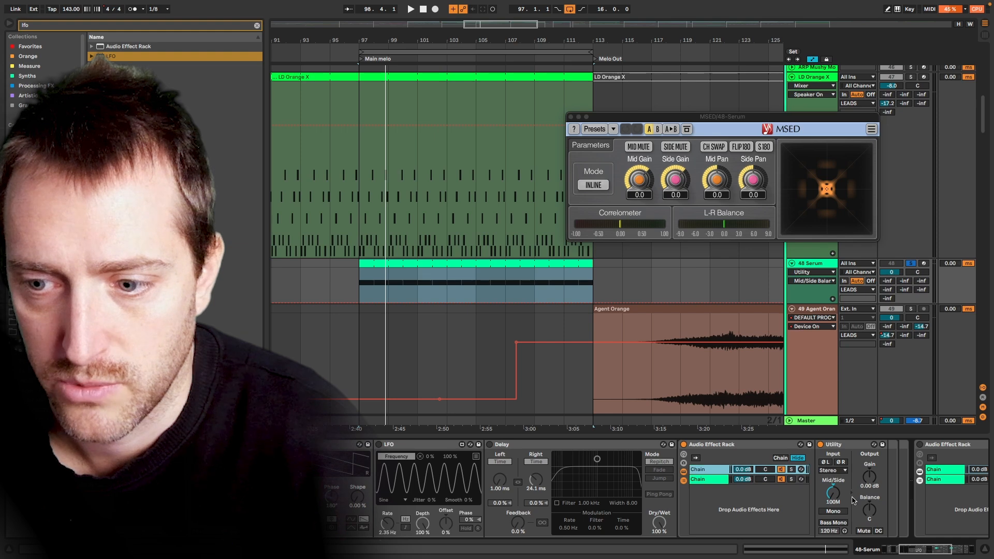
- Set the second chain's Utility to 100S, mute its chain volume, then raise it to 3.0 dB during playback
click(708, 481)
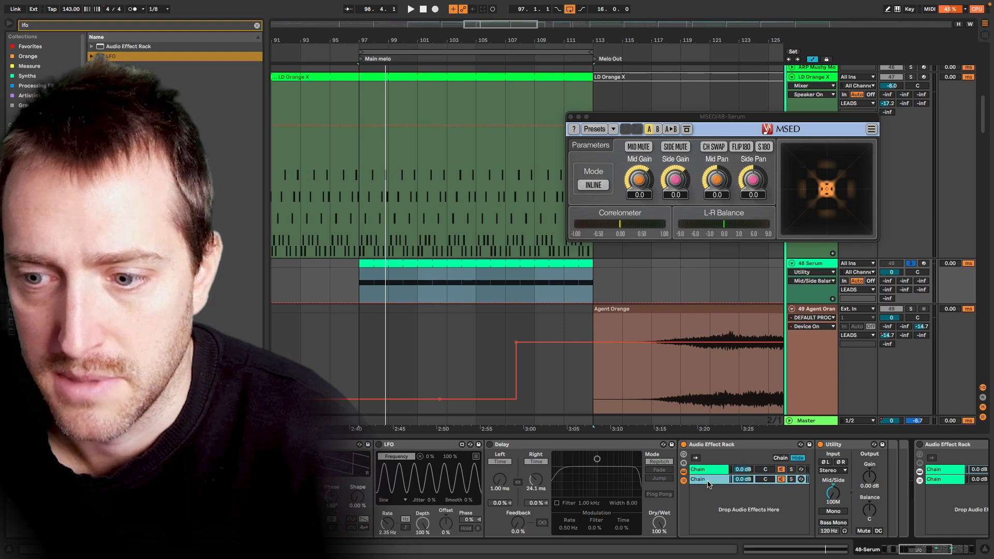
drag(829, 498, 829, 466)
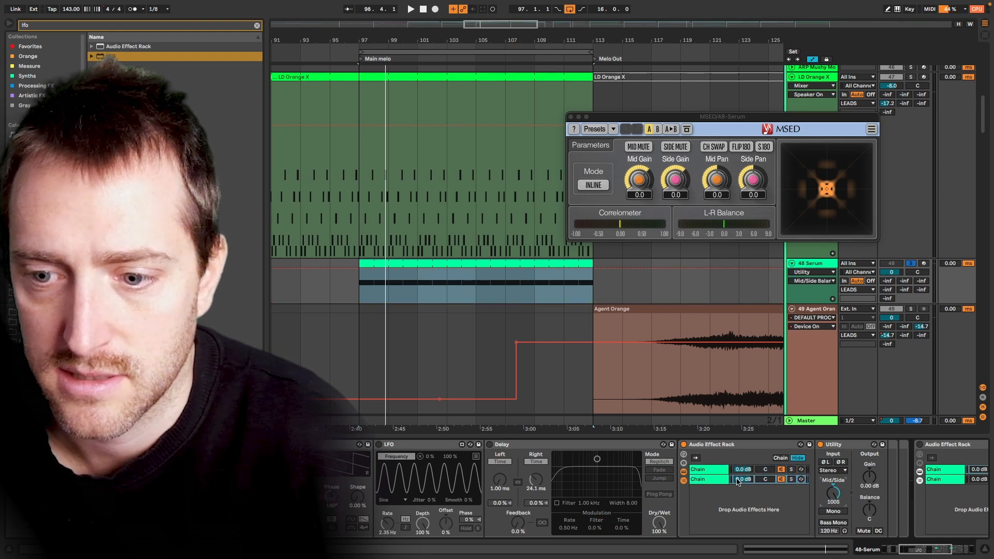
drag(738, 481, 738, 533)
key(space)
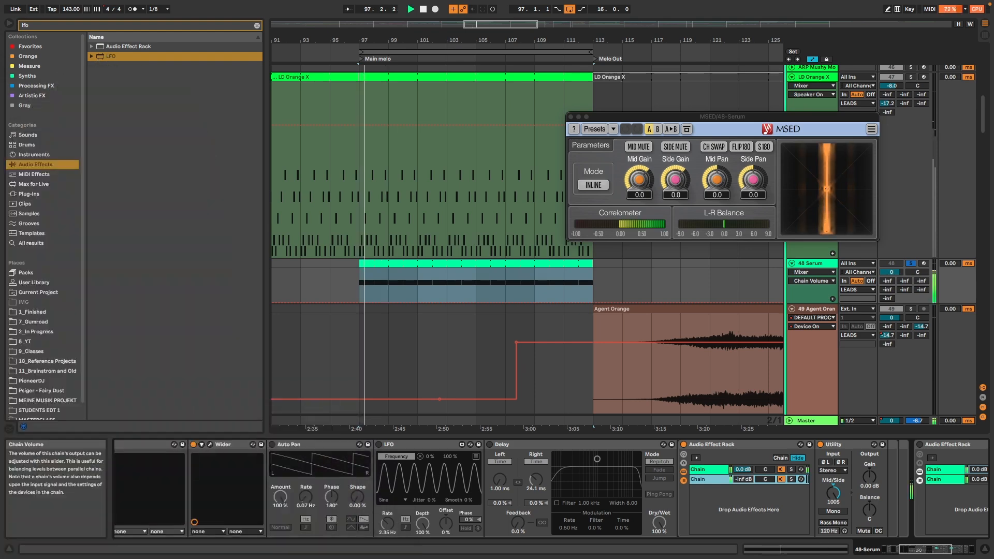
drag(742, 480, 743, 419)
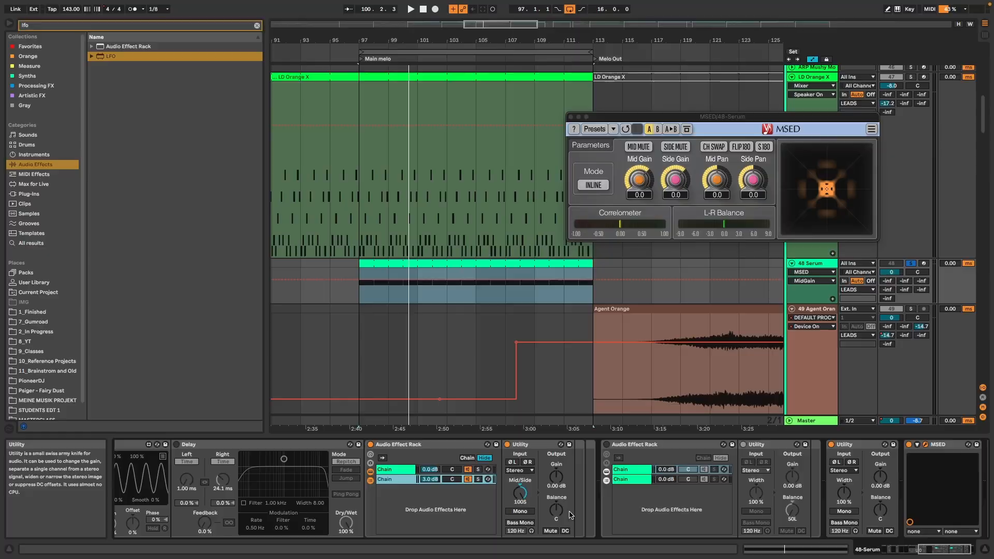
- Add EQ Three in an Audio Effect Rack after Serum, with FreqLow at 360 Hz and FreqHi at 7.92 kHz
click(304, 129)
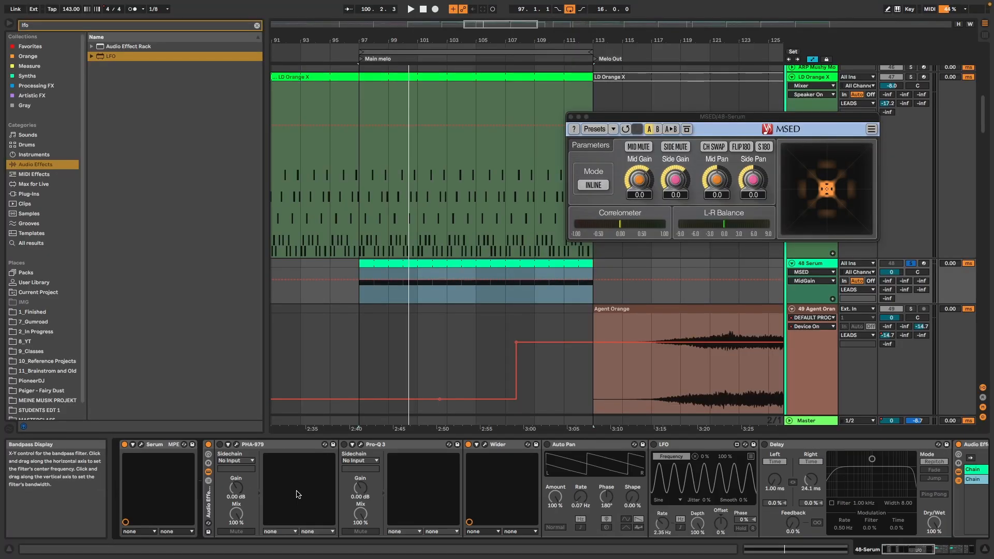
text(eq3)
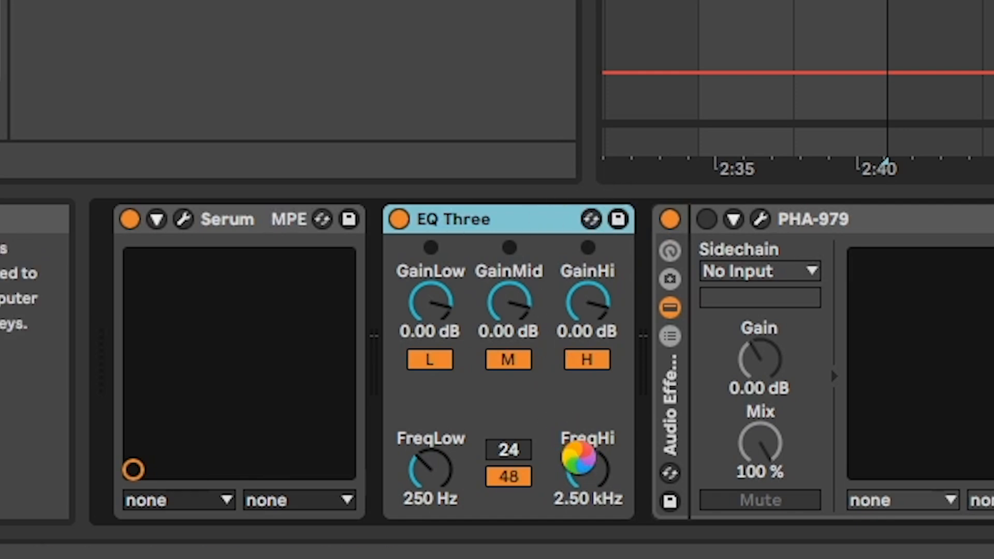
drag(484, 466, 468, 453)
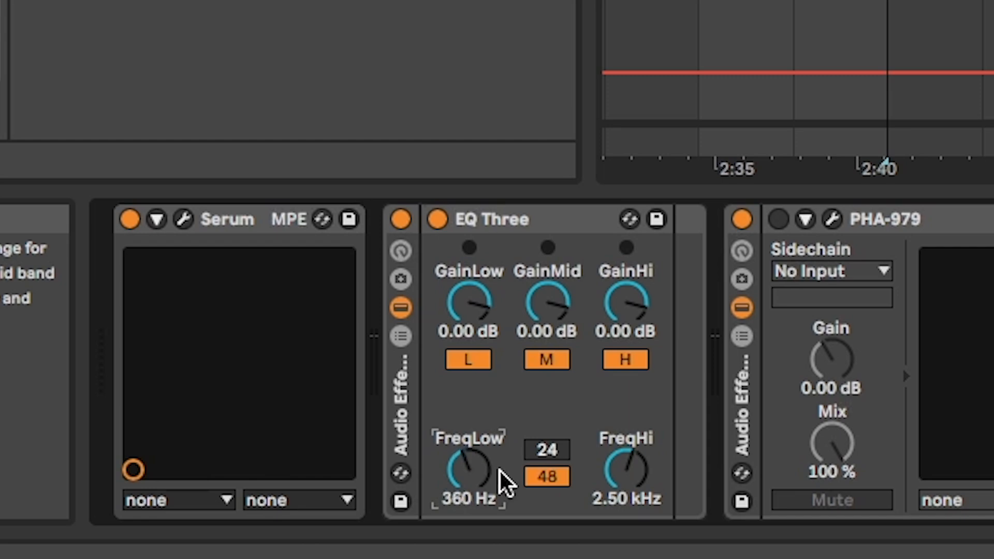
drag(634, 488, 634, 453)
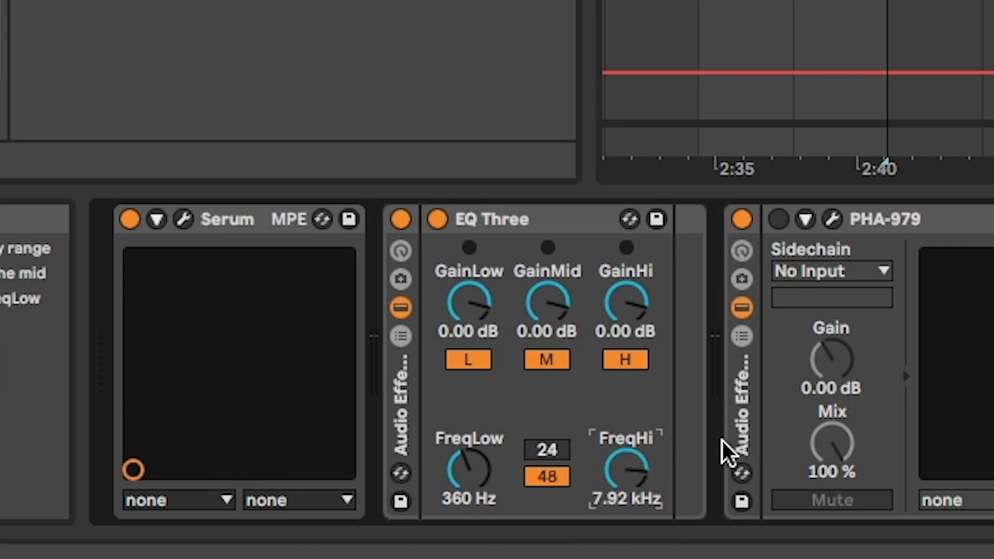
- Show the EQ Three rack's chain list and duplicate the chain to get three chains named Low, Mid and High
click(533, 216)
click(401, 336)
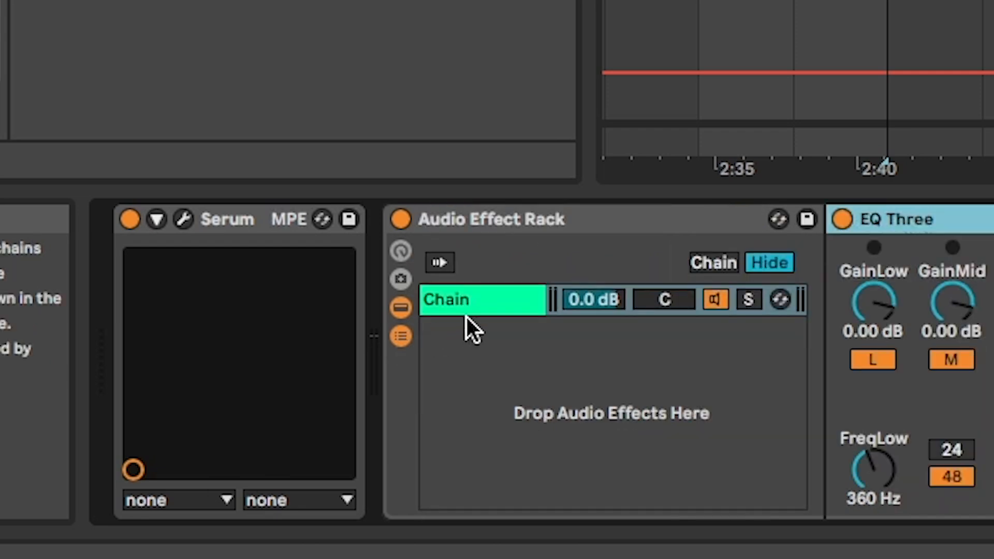
click(503, 303)
key(ctrl+d)
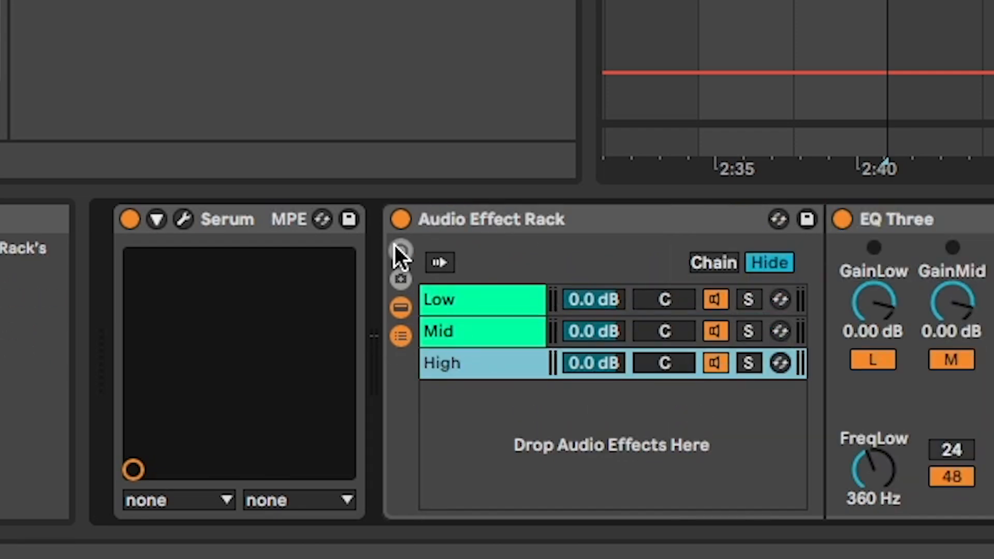
- Show the EQ Three rack's macro controls and map the FreqLow of the Low, Mid and High chains to Macro 1
click(401, 251)
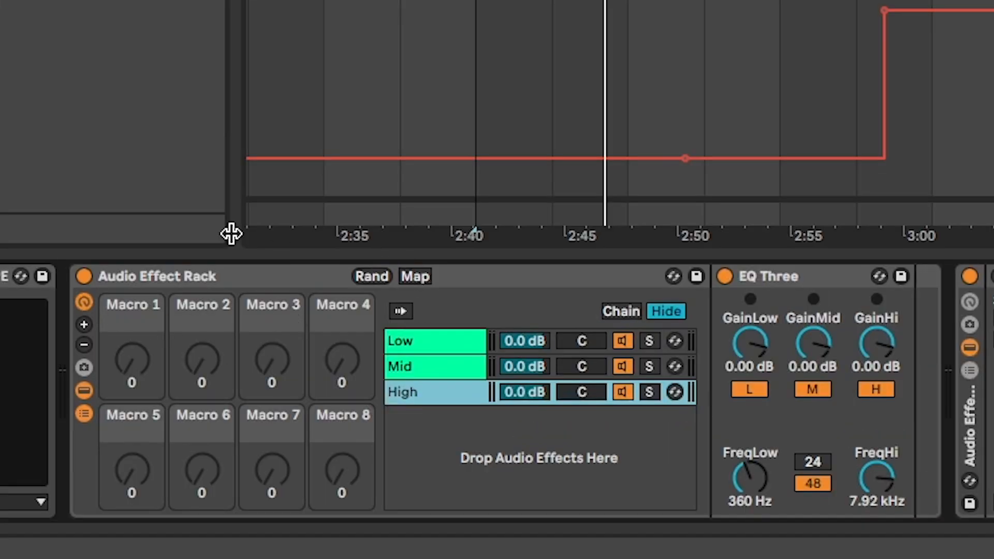
click(453, 342)
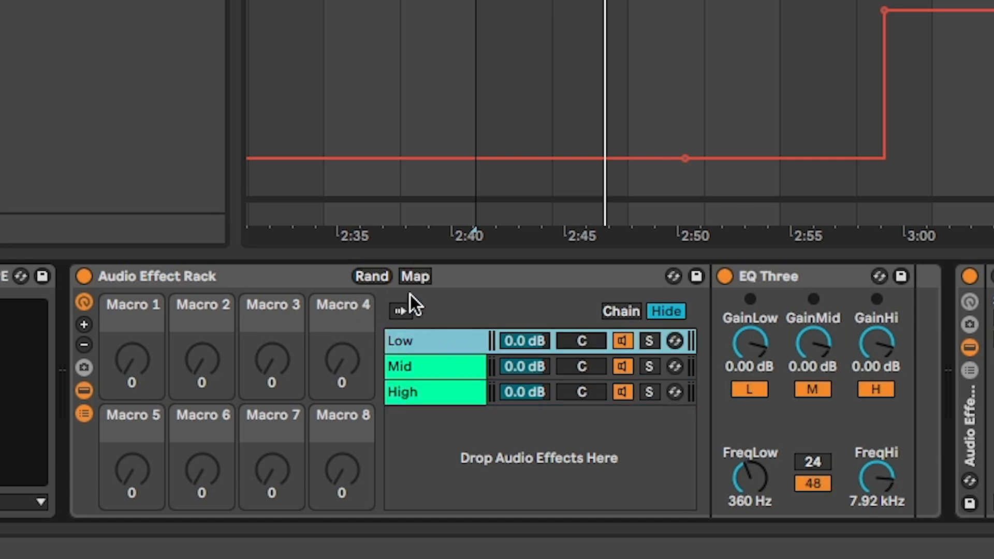
click(415, 276)
click(741, 473)
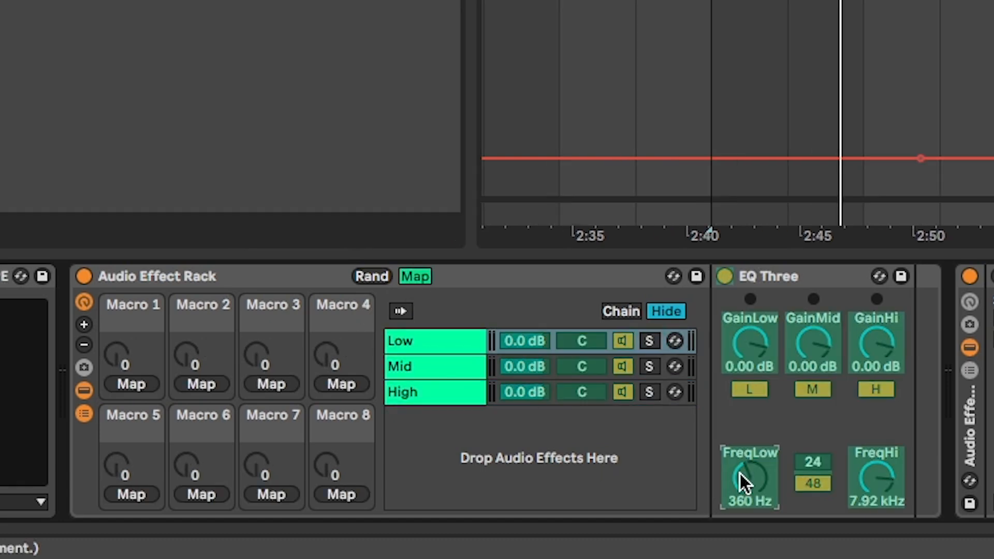
click(131, 384)
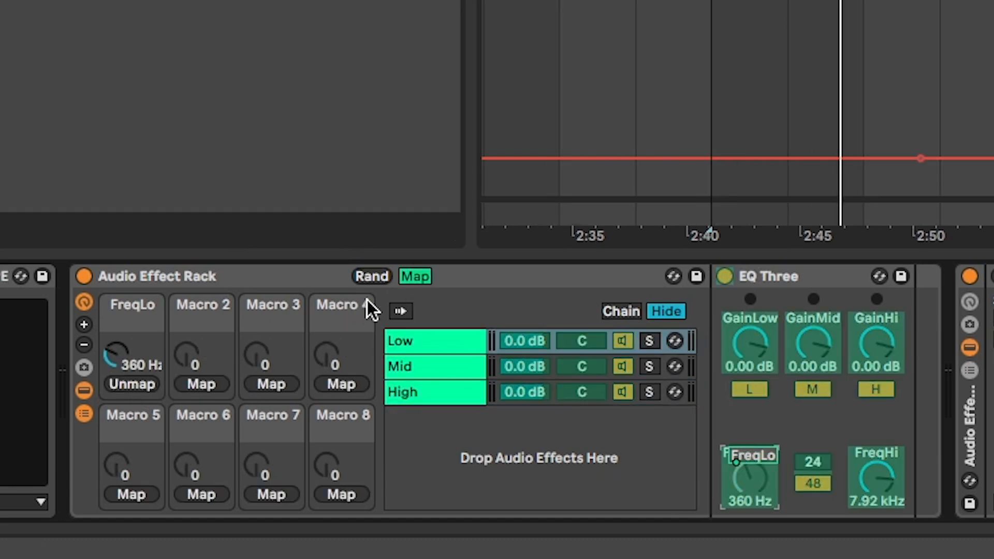
click(522, 370)
click(732, 471)
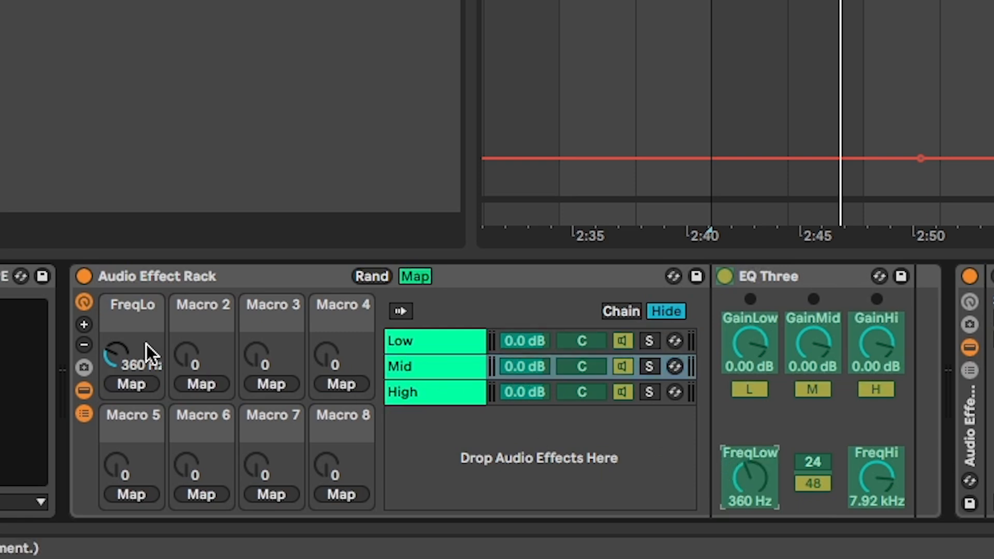
click(132, 383)
click(427, 388)
click(757, 462)
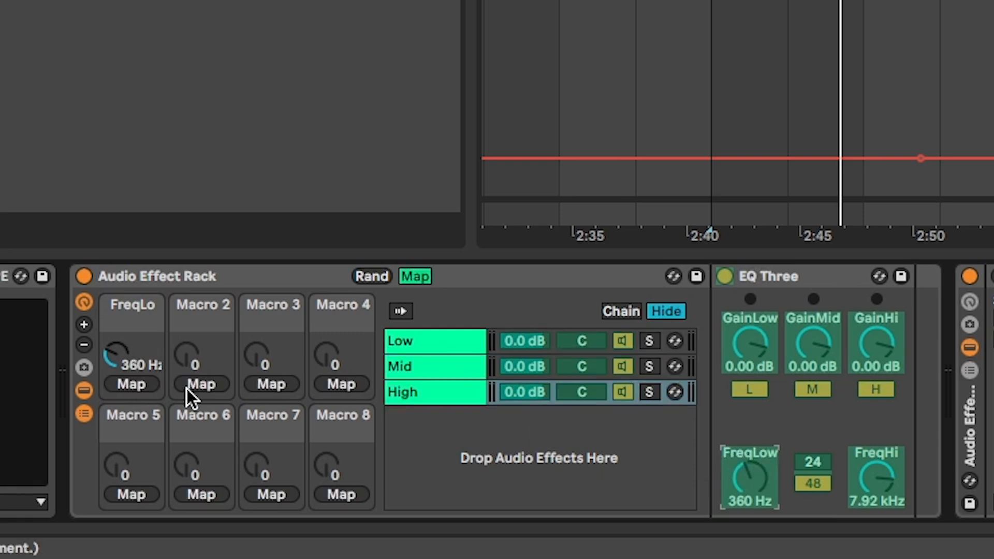
click(133, 386)
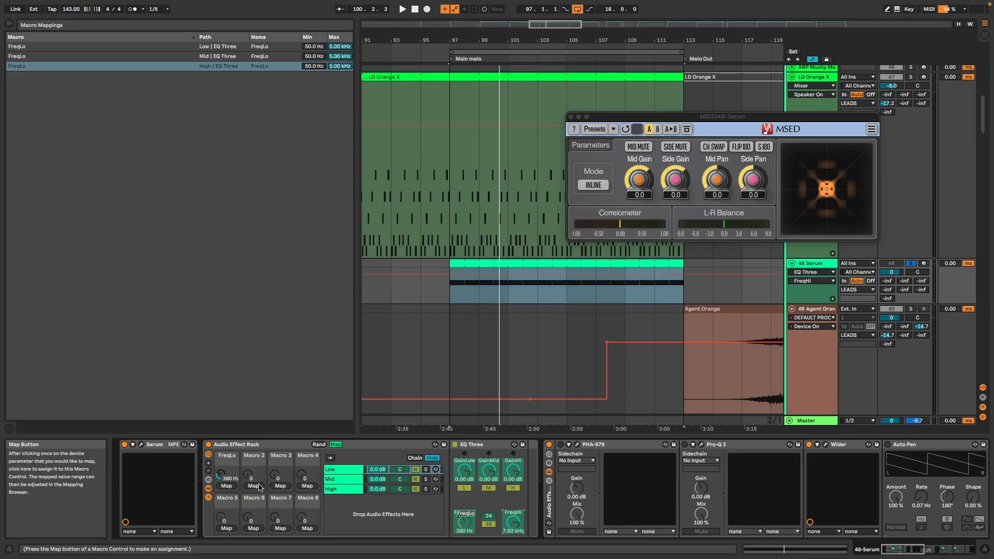
- Map the FreqHi of all three chains to Macro 2, and rename the rack BAND SPLIT
click(259, 486)
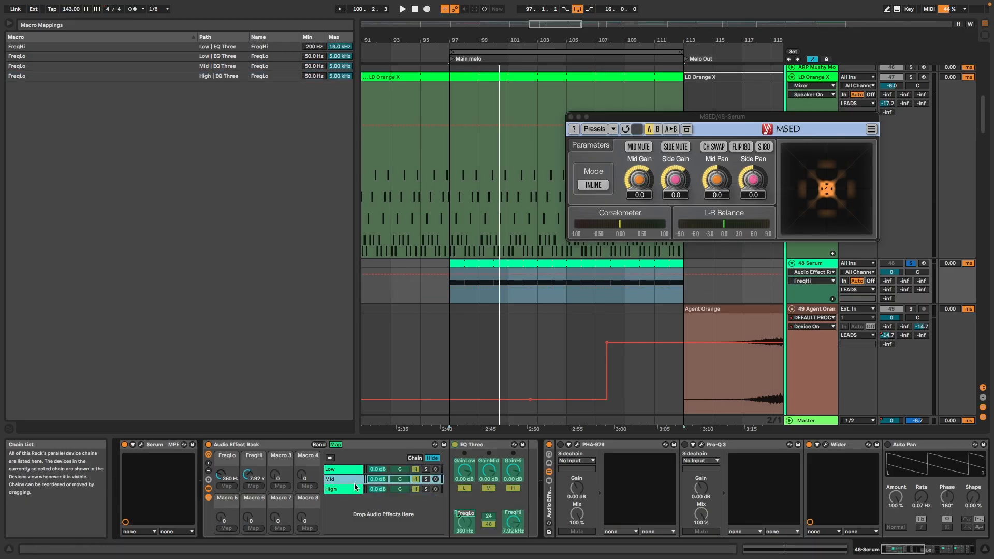
click(254, 487)
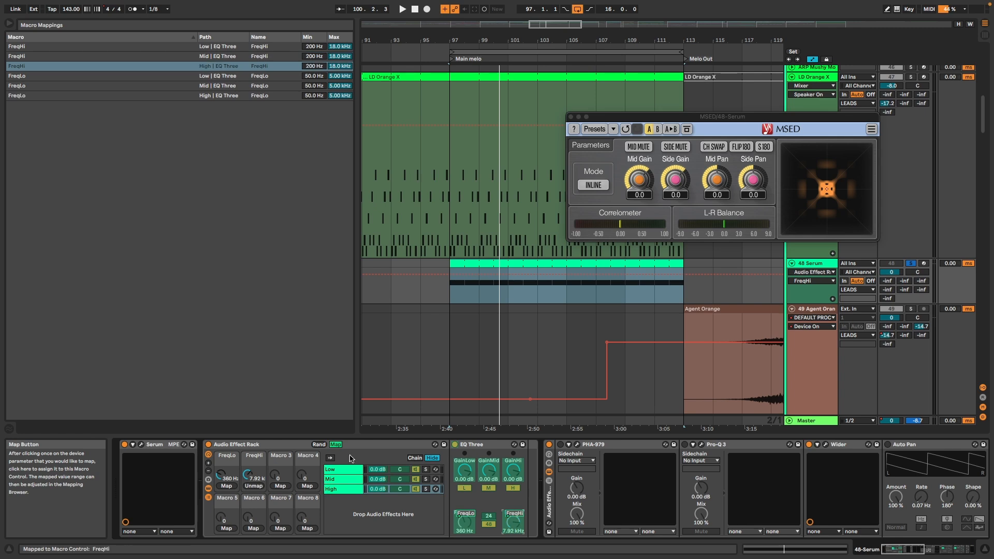
click(336, 445)
click(262, 445)
key(super+r)
text(BAN)
- Set each chain's EQ Three to pass only its own band: L in Low, M in Mid and H in High
click(346, 469)
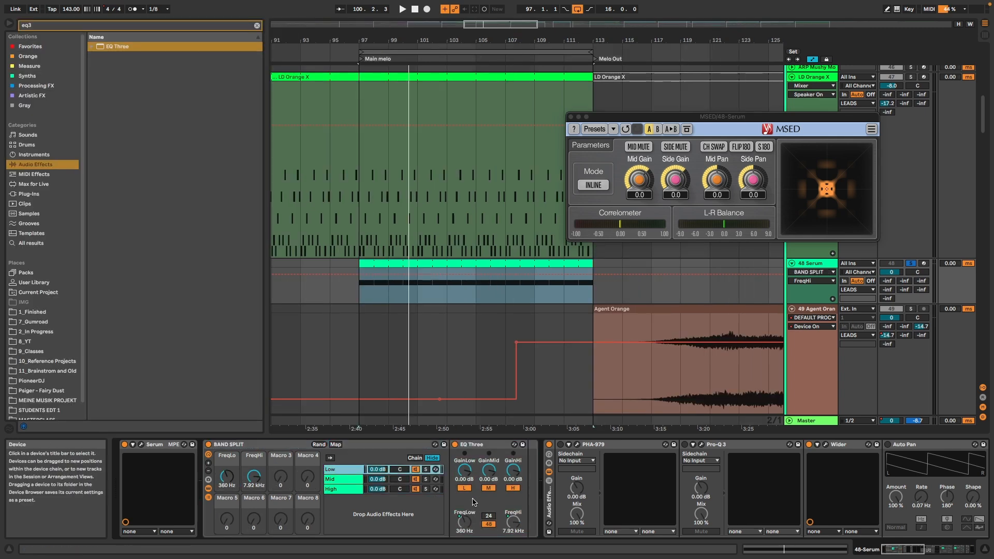
click(488, 488)
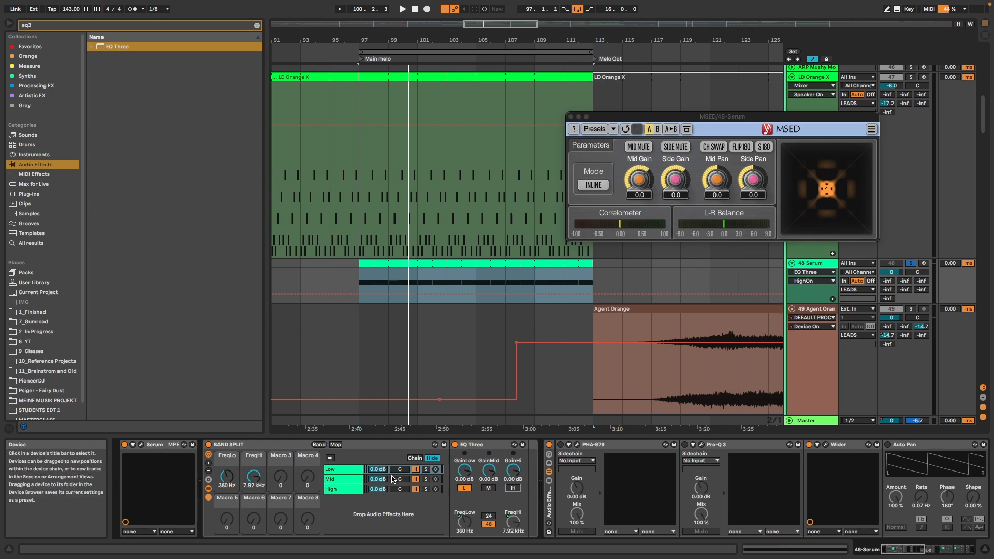
click(351, 480)
click(462, 488)
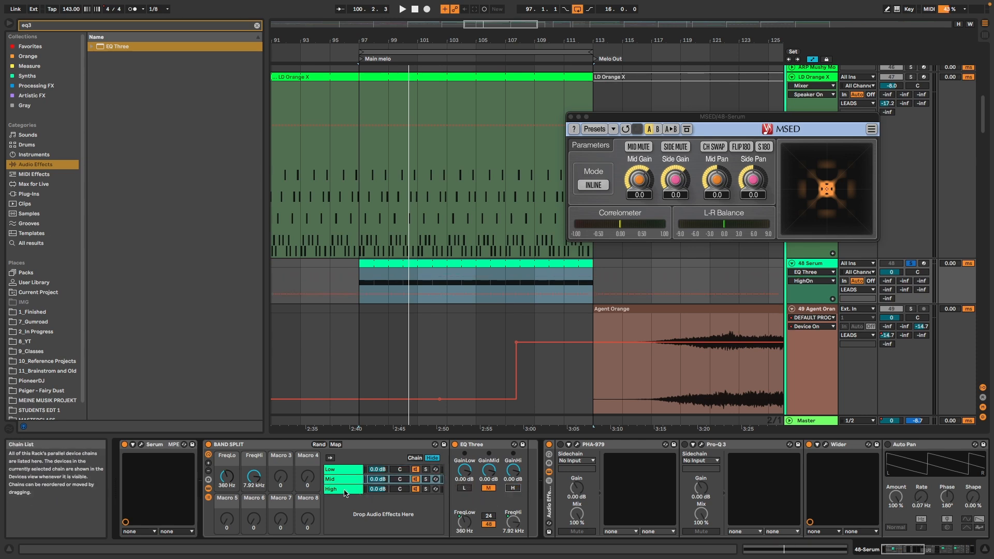
click(464, 488)
click(486, 491)
- Set the FreqLo macro to 275 Hz and FreqHi to 8.55 kHz, and move the folded Audio Effect Rack into the Mid chain
click(340, 468)
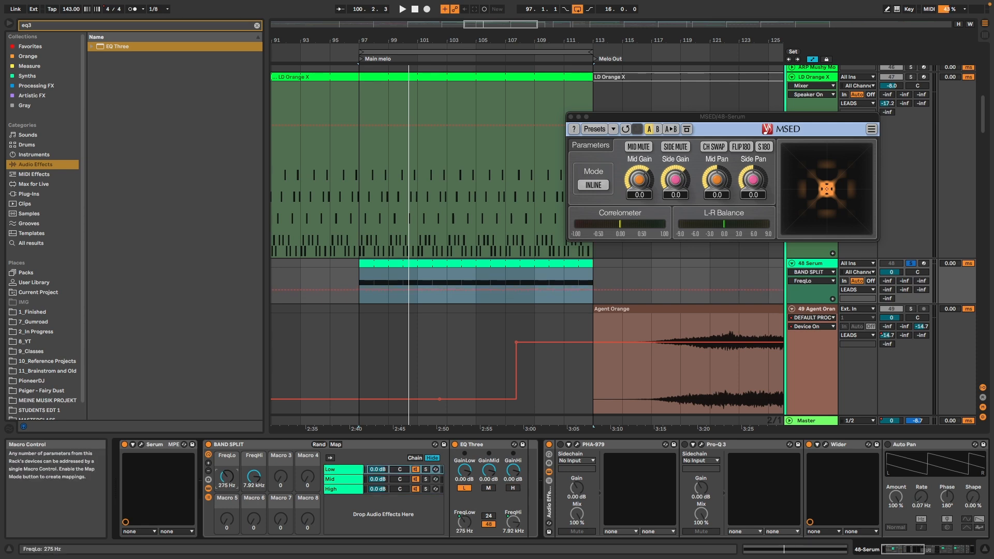
click(342, 478)
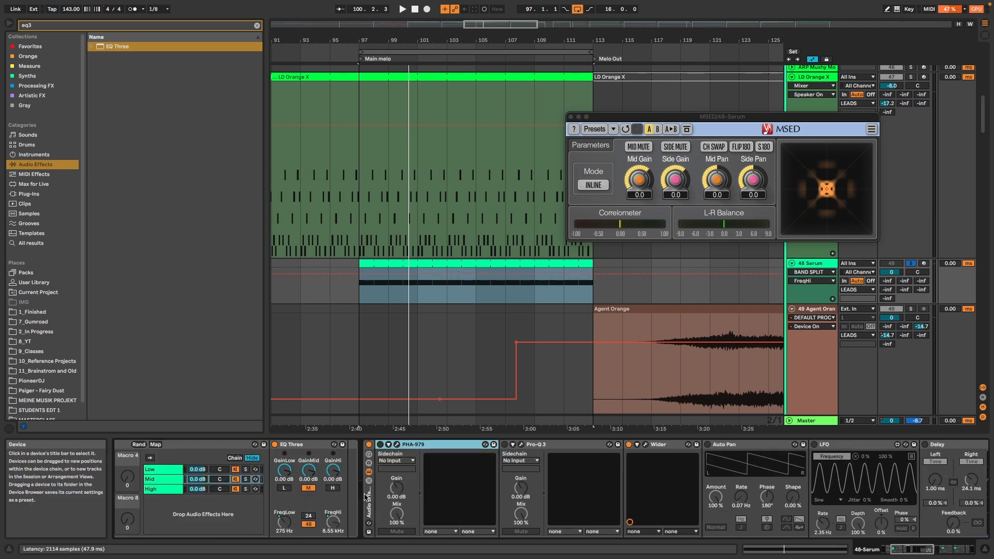
click(368, 496)
drag(353, 497, 350, 490)
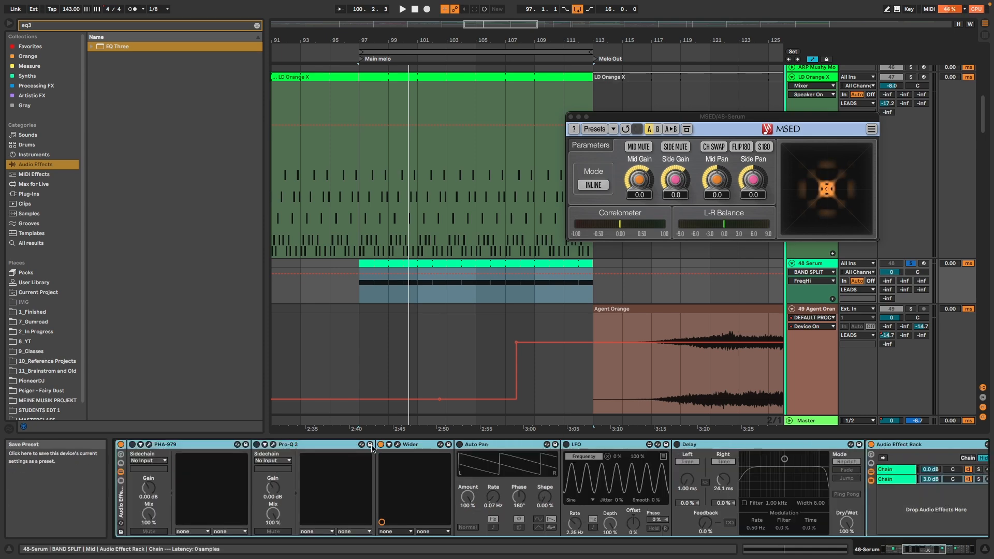
- Turn off Wider, turn on PHA-979 in the Mid chain, and audition it with its plug-in window open
click(381, 445)
scroll(357, 455, left, 2)
click(235, 445)
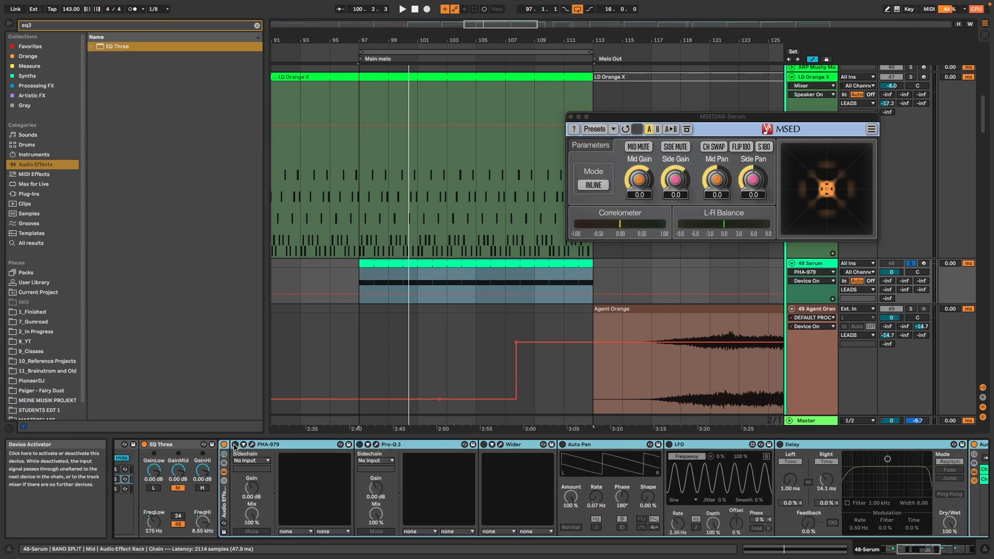
click(252, 445)
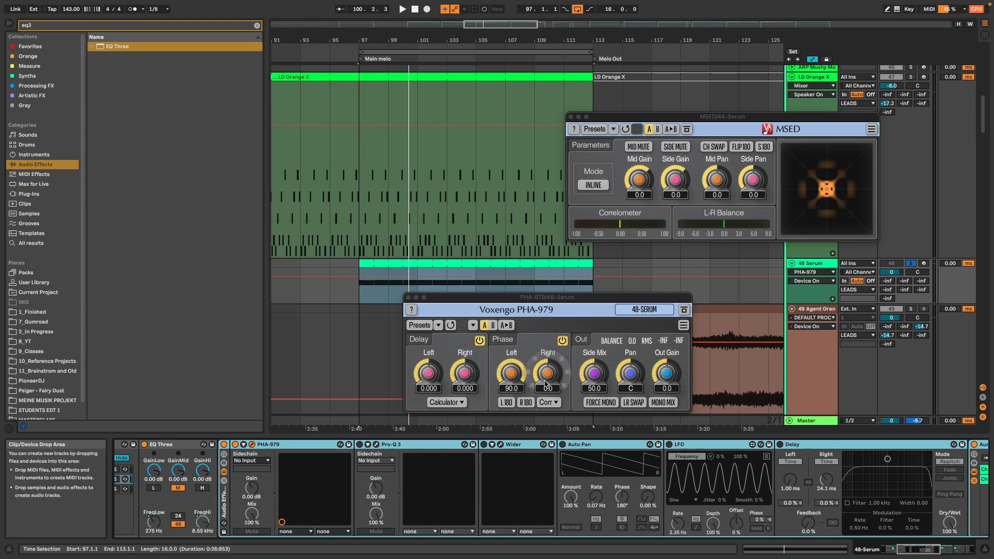
key(space)
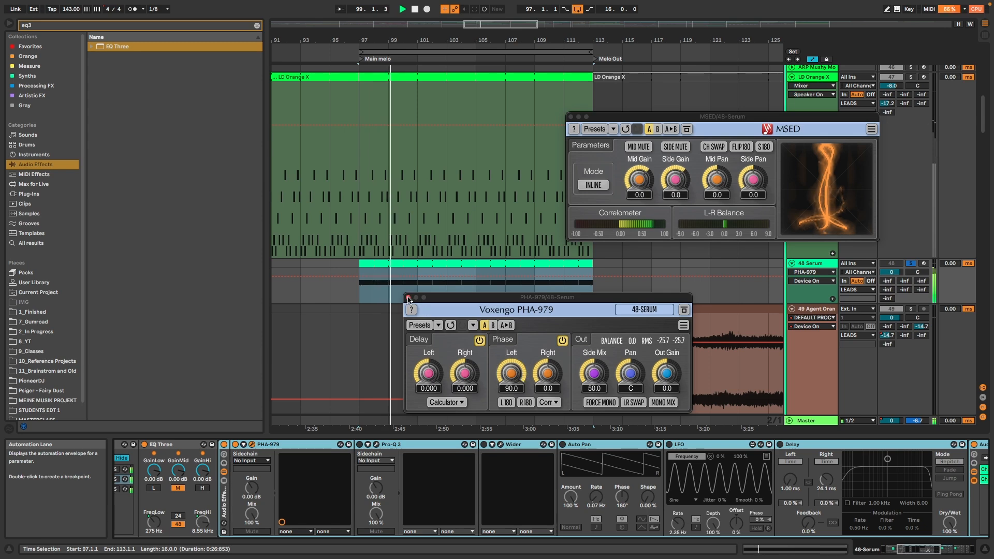
click(408, 299)
key(space)
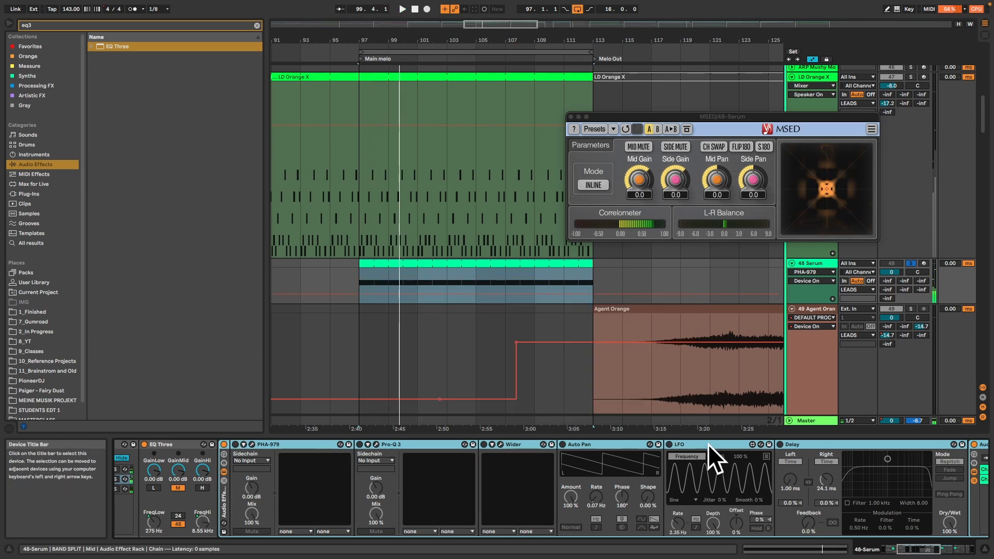
- Turn on Auto Pan in the Mid chain at a 0.80 Hz rate with the LFO off, and audition it briefly
click(669, 444)
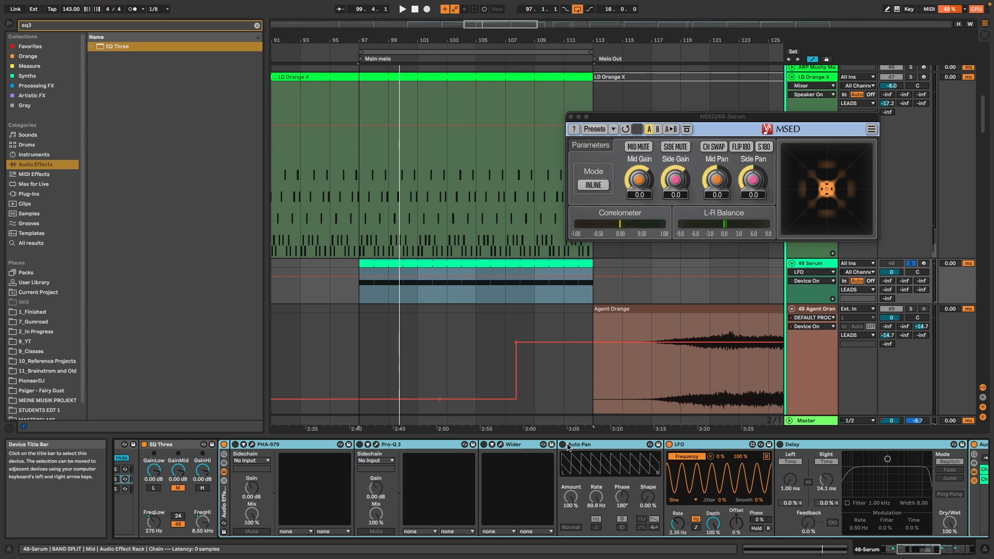
click(563, 445)
click(669, 445)
key(space)
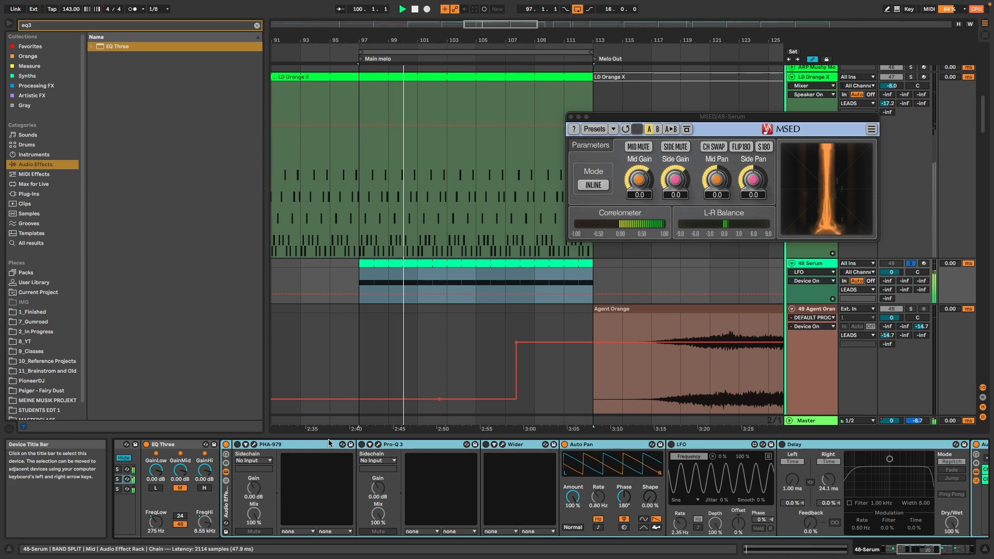
key(space)
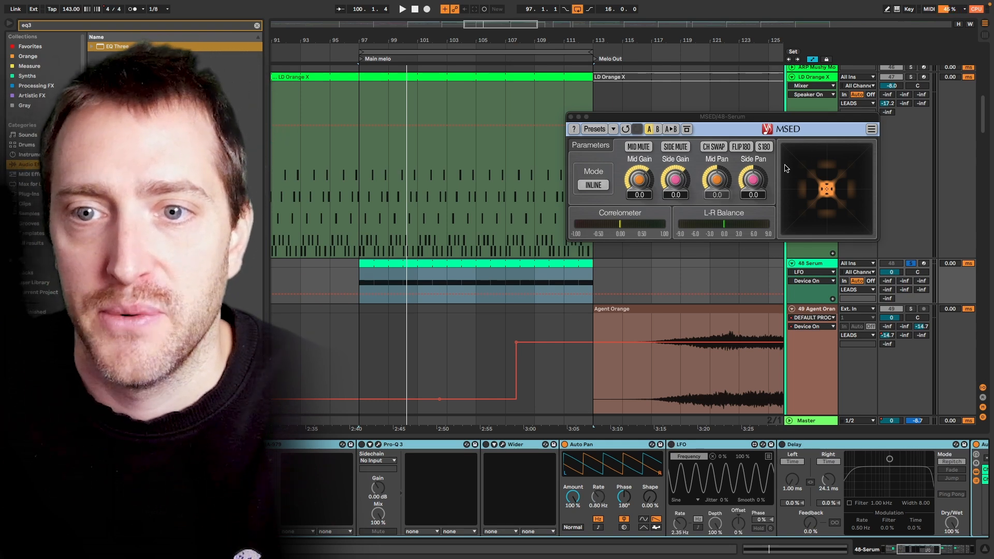
- Turn off and fold the BAND SPLIT rack, fold the standalone Utility, and name the left/right Utility rack LEFT /RIGHT SPLIT
scroll(552, 506, right, 10)
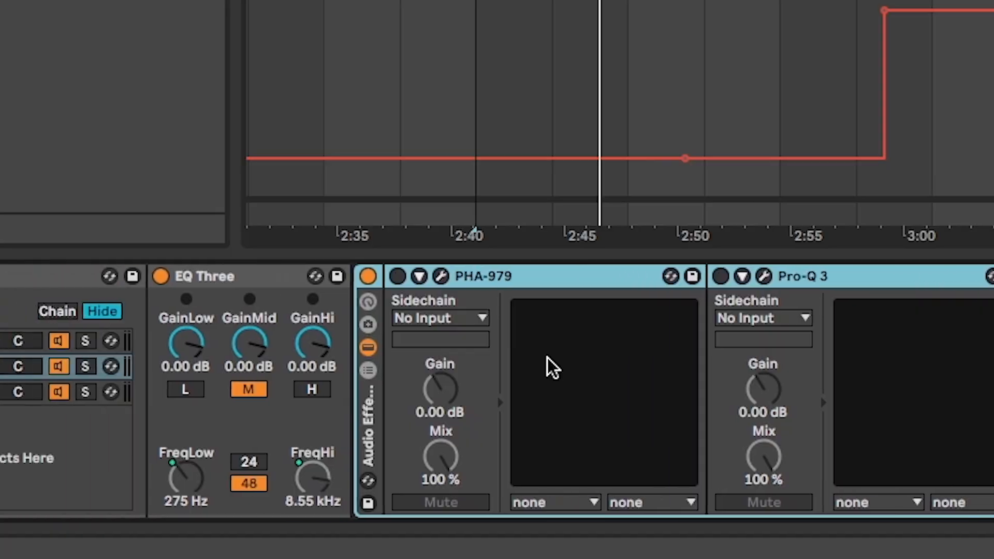
scroll(548, 359, left, 5)
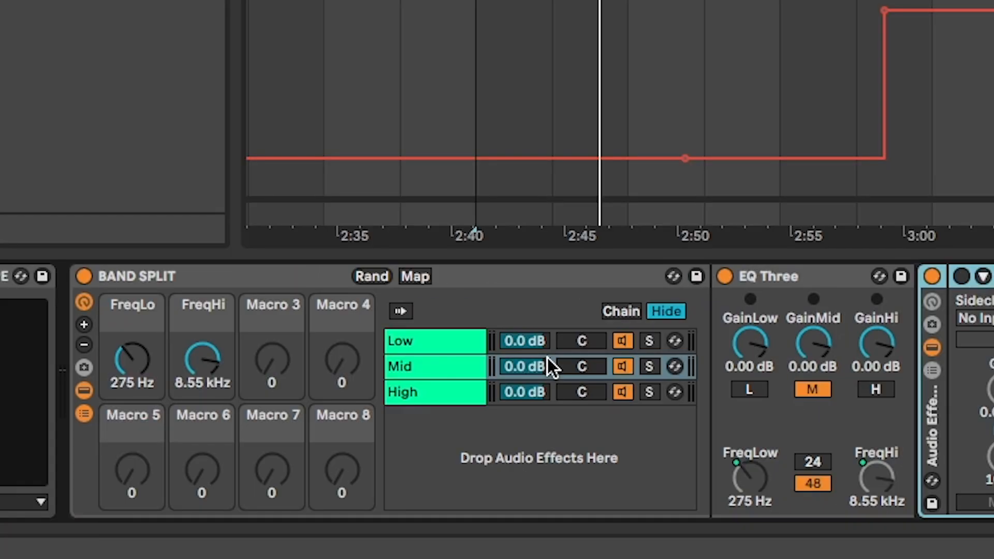
click(83, 276)
double_click(194, 279)
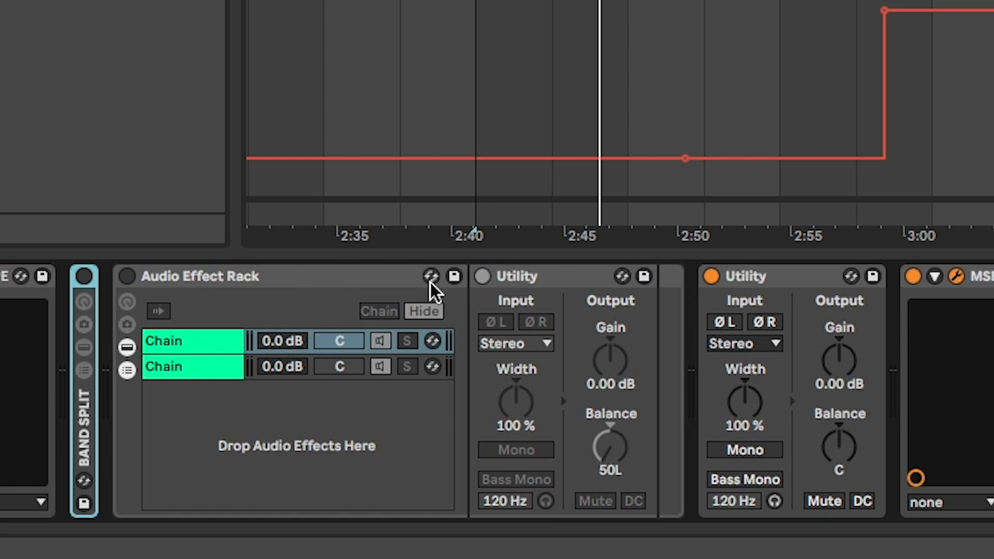
click(766, 276)
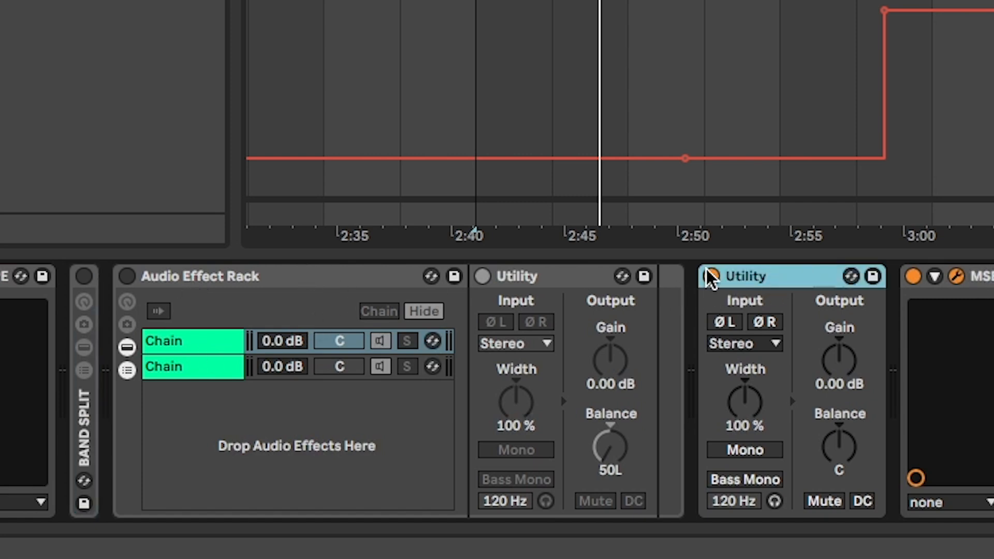
click(266, 278)
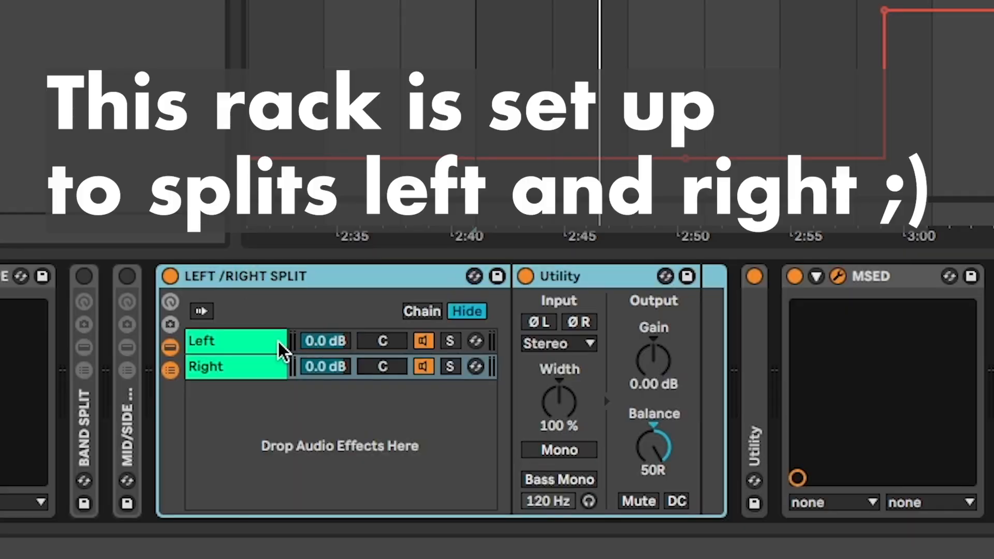
- Try an Overdrive after the Utility in the Left chain of LEFT /RIGHT SPLIT, and delete it again
click(278, 340)
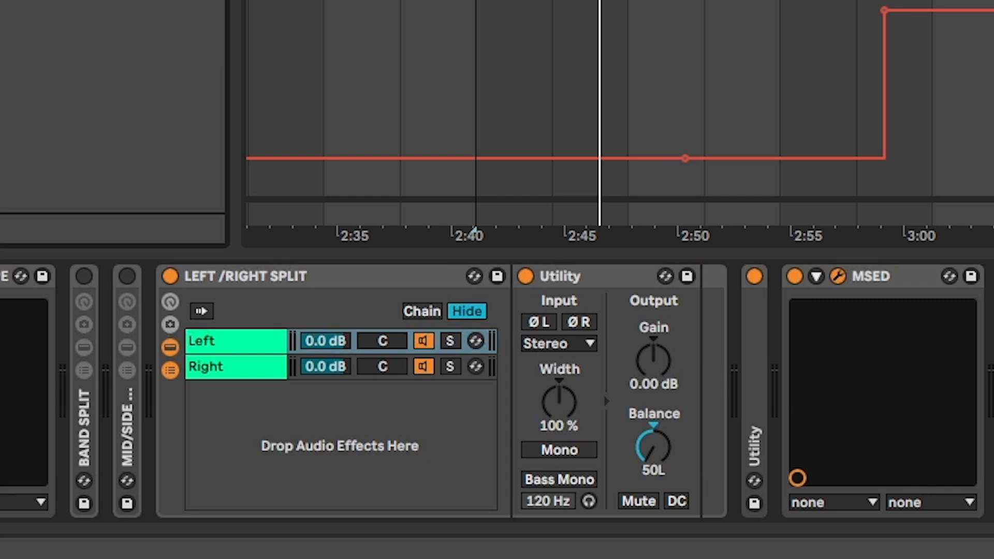
drag(725, 466, 700, 393)
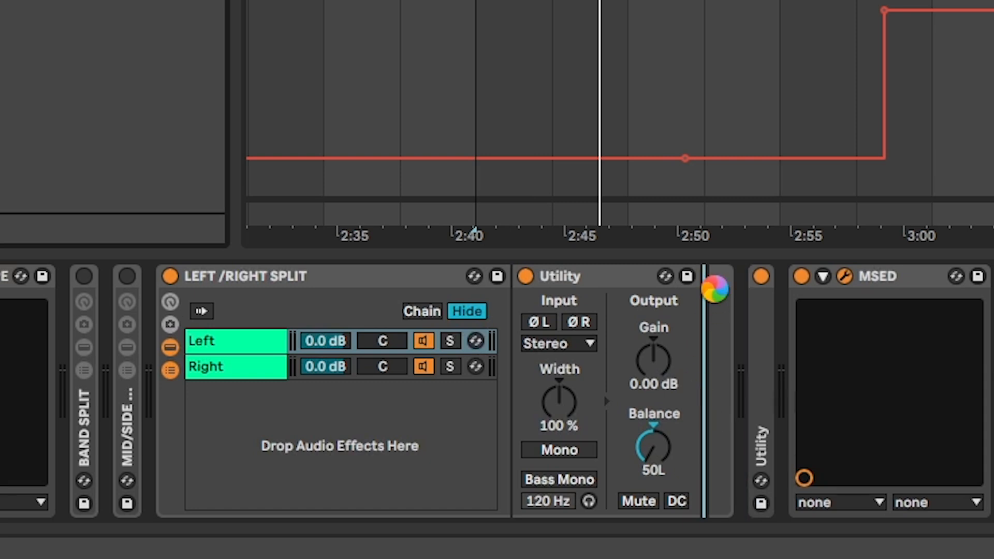
drag(714, 288, 715, 290)
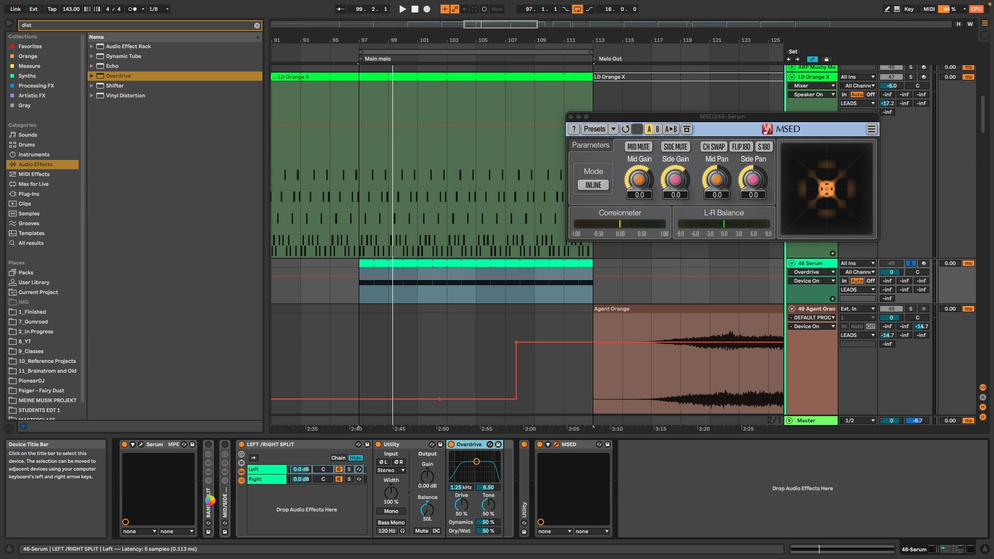
key(Delete)
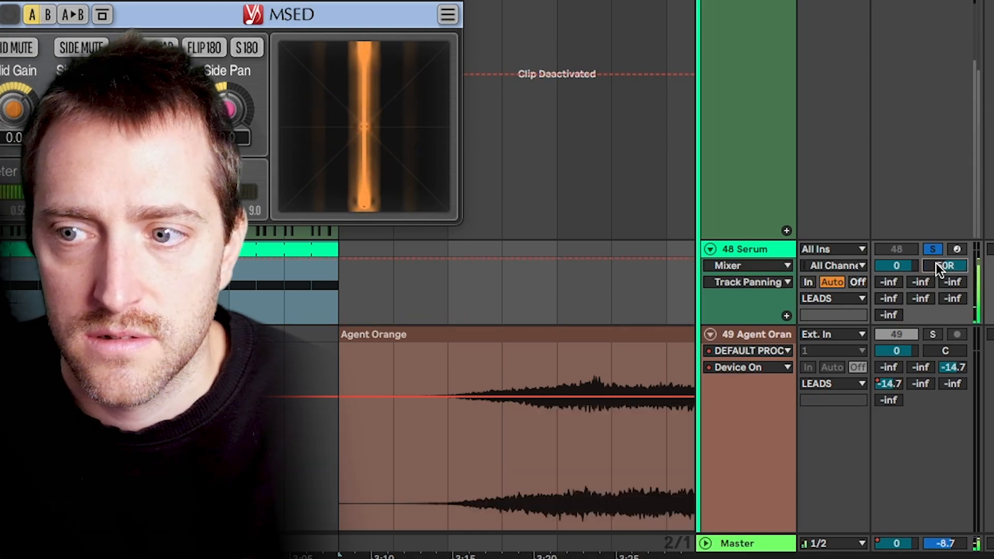
- Switch the 48 Serum track's panning to split stereo mode, return it to Stereo Pan Mode, and reopen its pan options
right_click(944, 266)
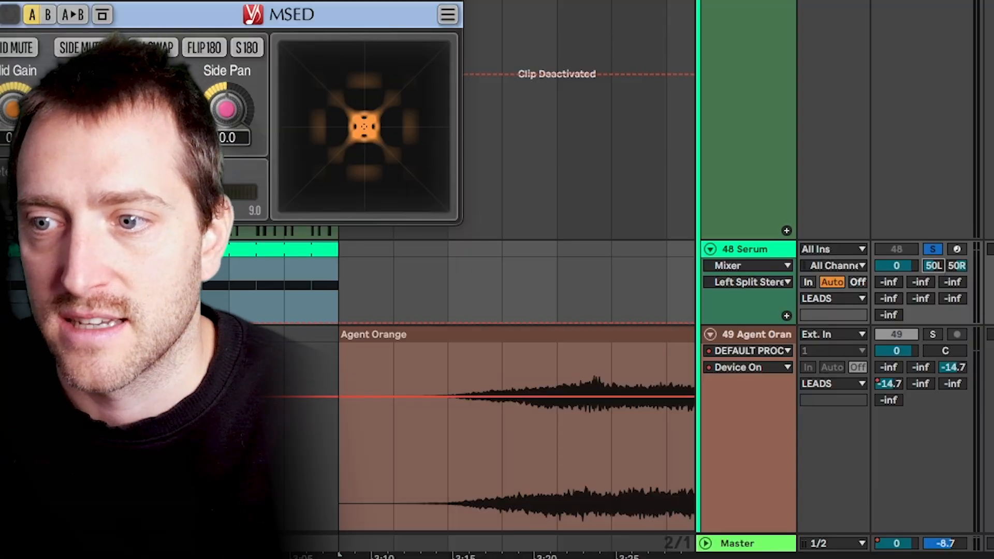
drag(932, 265, 933, 263)
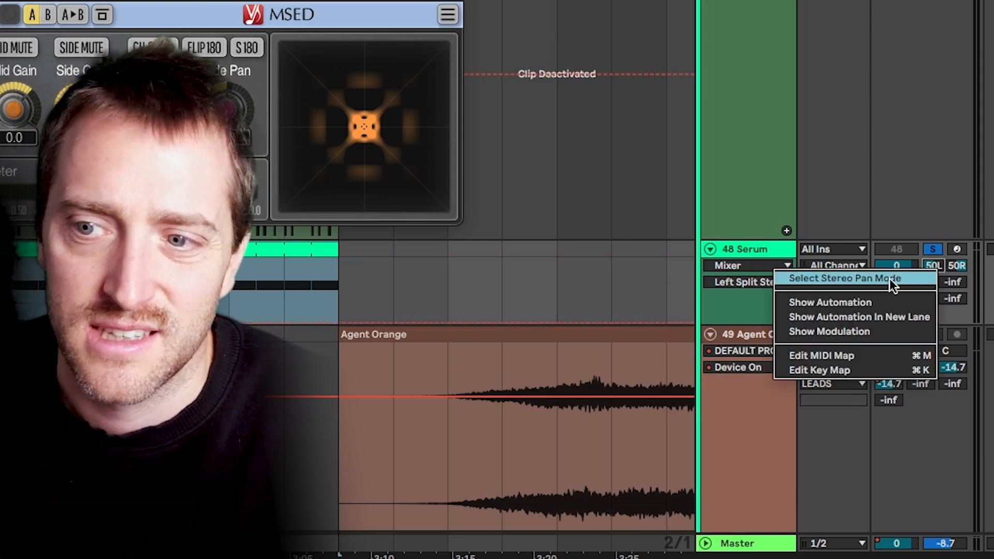
click(890, 282)
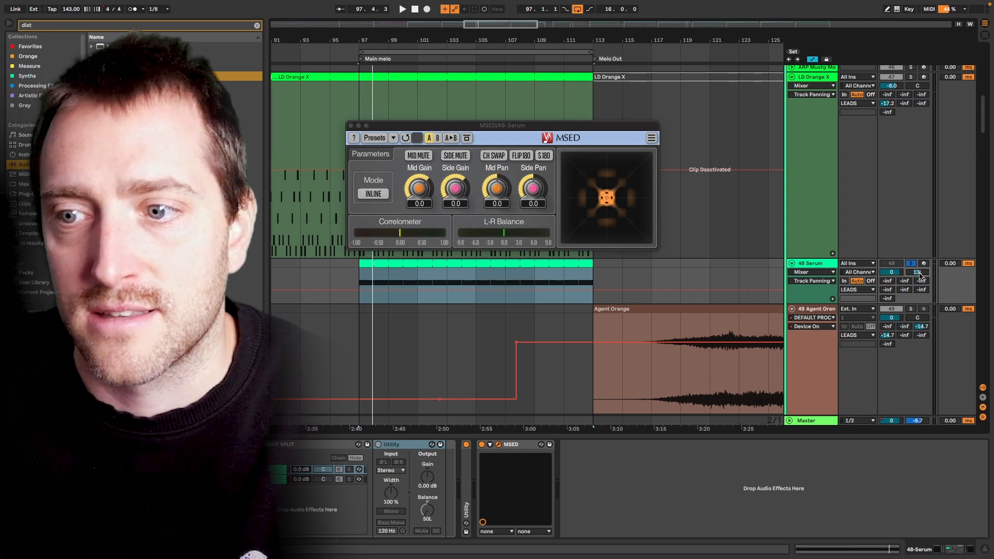
right_click(919, 274)
click(889, 292)
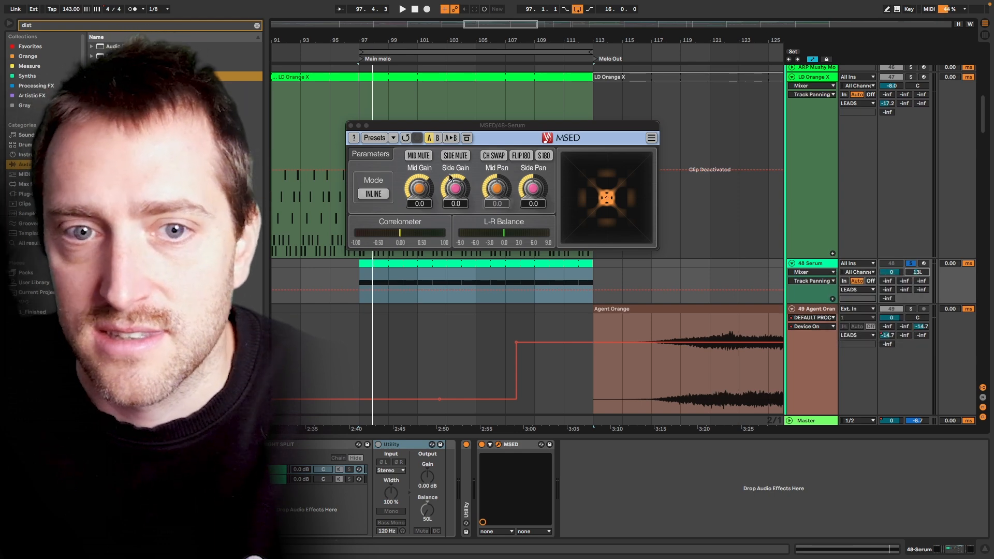
- Draw panning automation on the 48 Serum track alternating hard left and right every two bars across Main melo, and taper it toward the centre
click(351, 126)
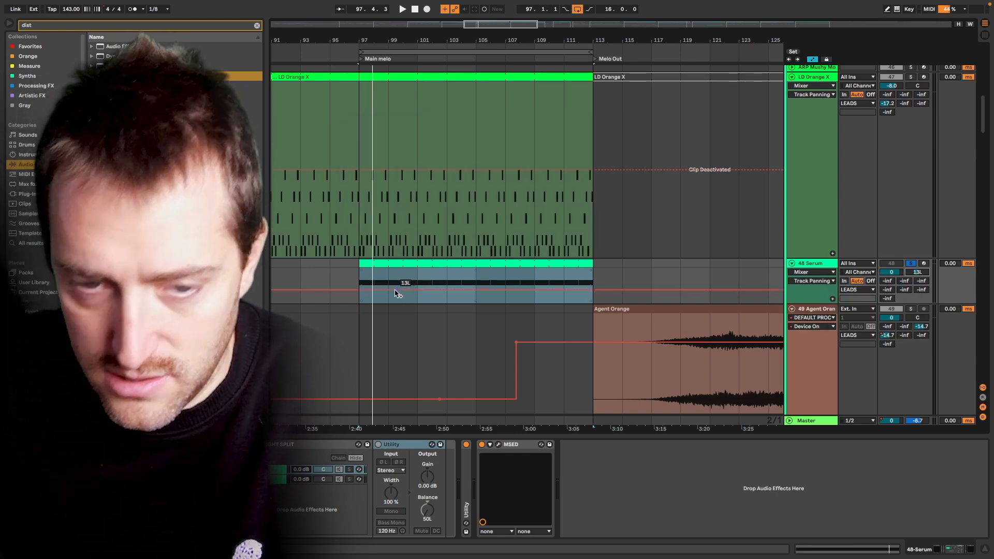
key(b)
drag(397, 293, 383, 306)
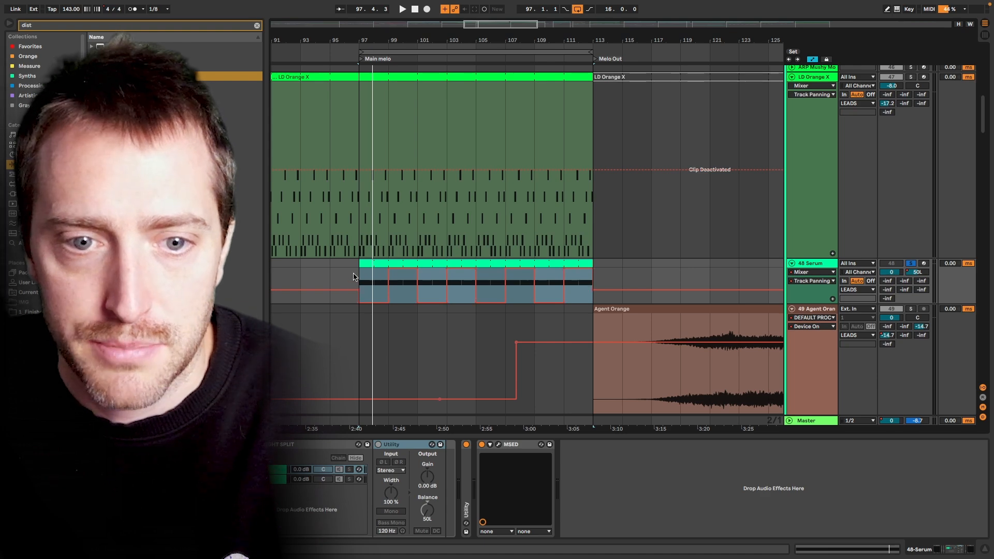
drag(355, 274, 650, 289)
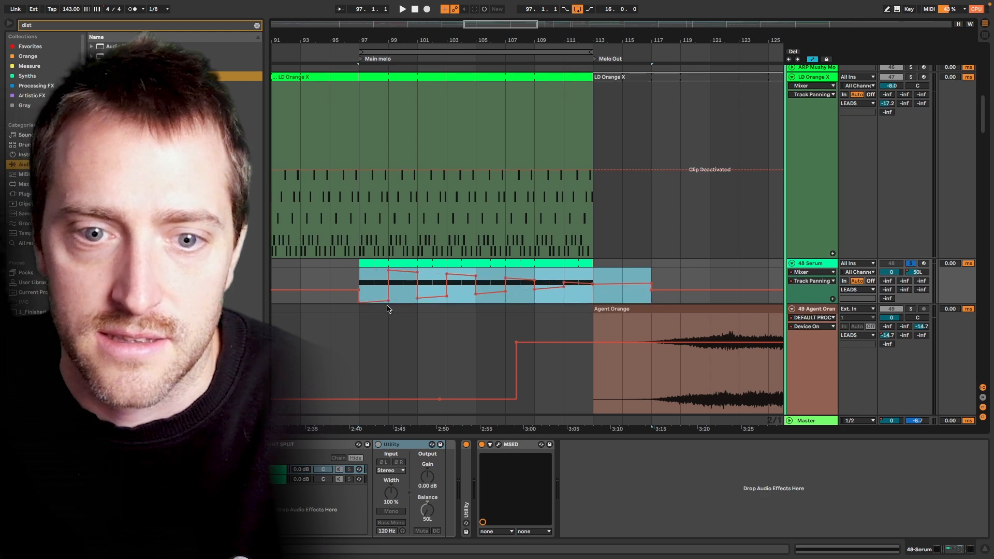
- Delete the panning automation around the 48 Serum clip and reset the track's panning to centre
click(596, 266)
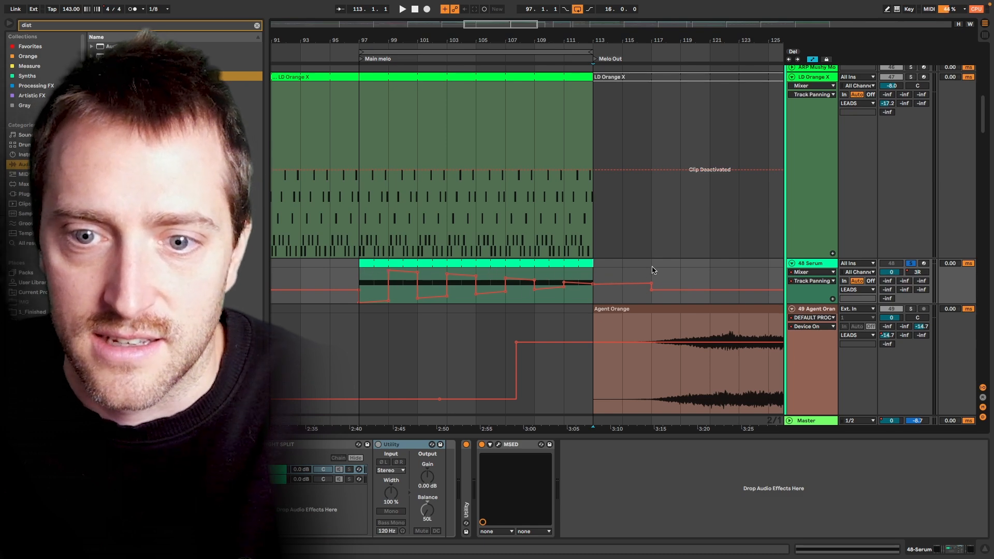
drag(301, 285, 739, 285)
key(Delete)
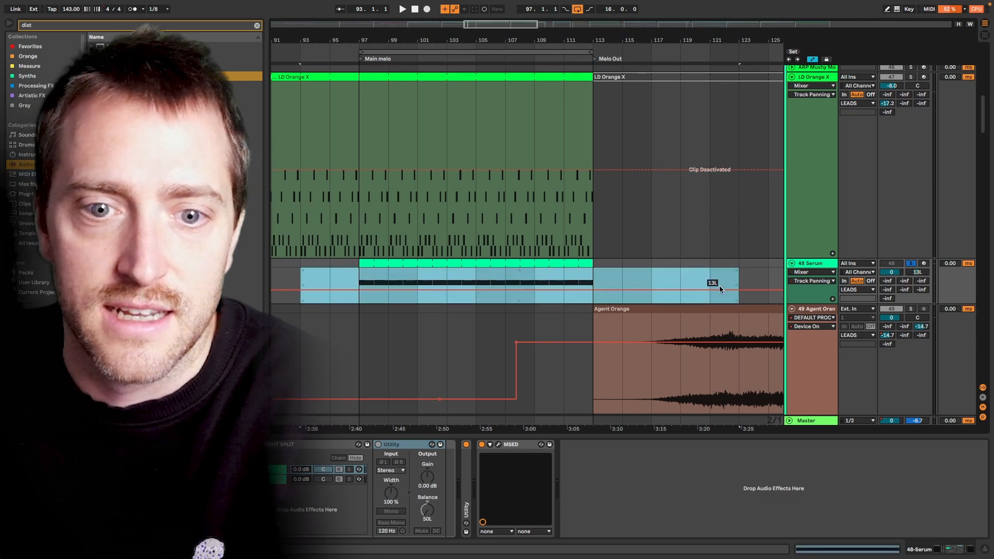
click(916, 273)
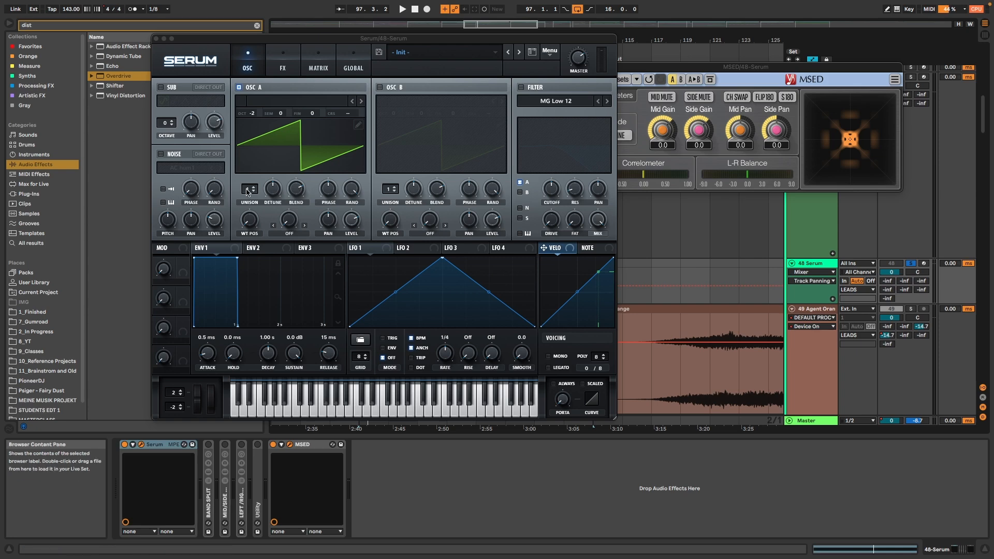
- Set Oscillator A in Serum to 8 unison voices and audition the sound
drag(248, 191, 252, 135)
drag(254, 206, 271, 149)
key(space)
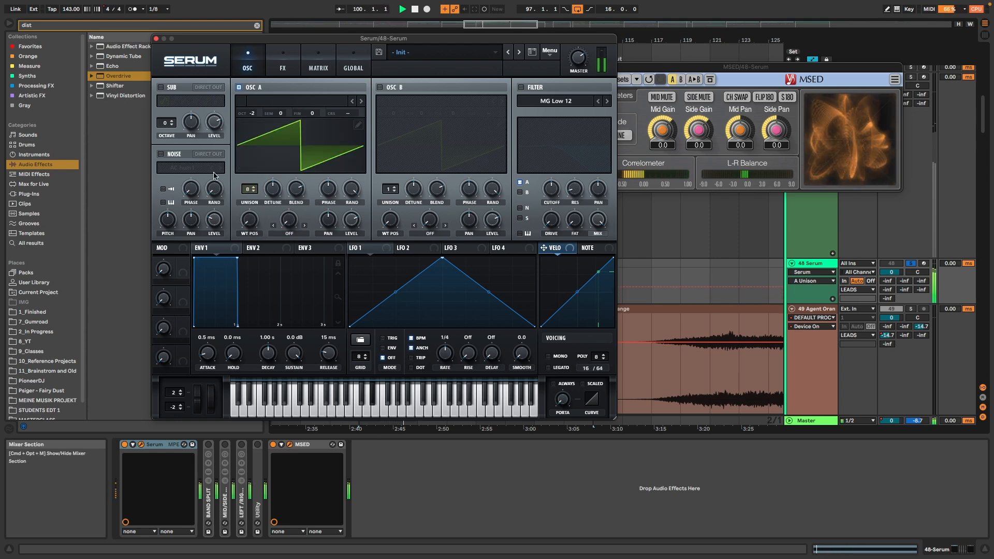
key(space)
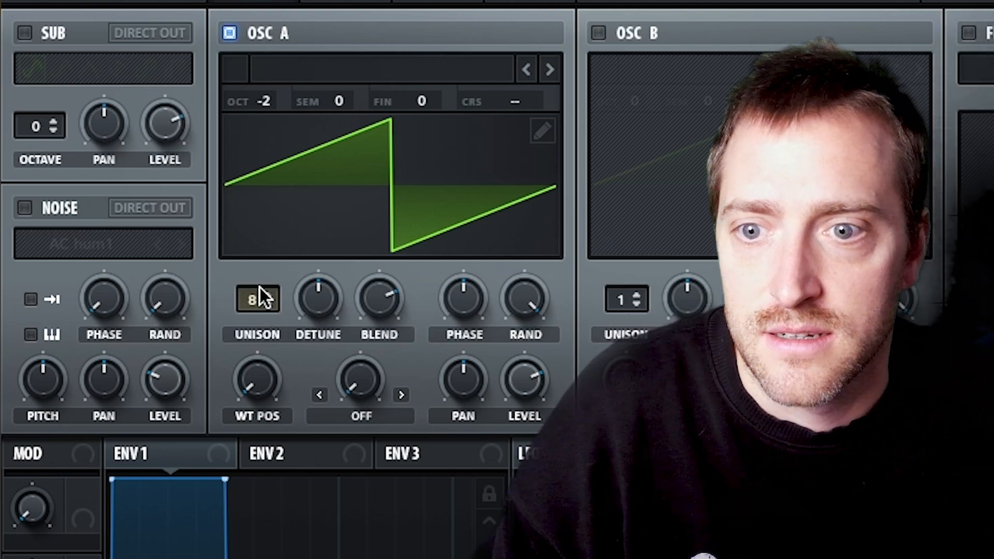
- Try Oscillator A with detune at 1.00, comparing 7 and 2 unison voices during playback
drag(322, 289, 333, 270)
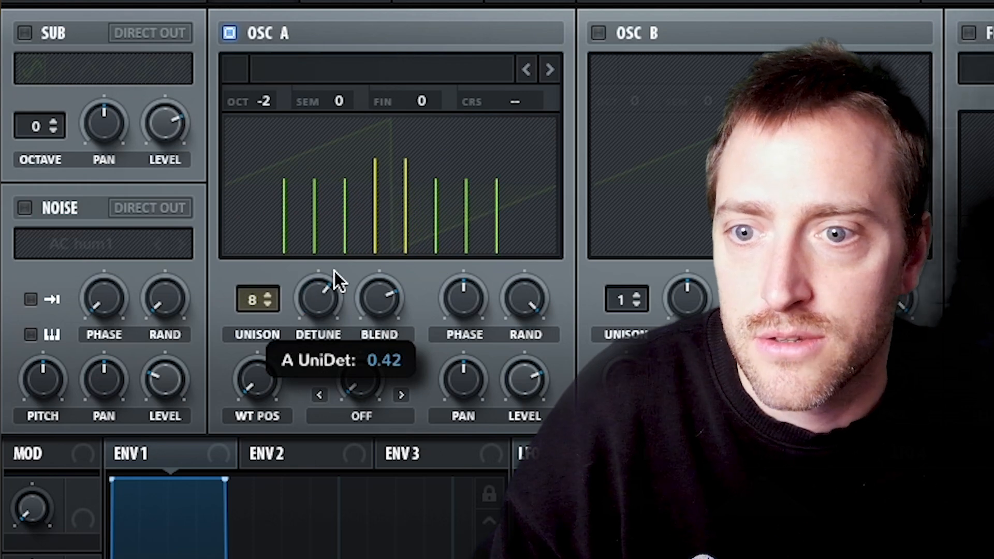
drag(260, 298, 265, 336)
drag(313, 298, 368, 156)
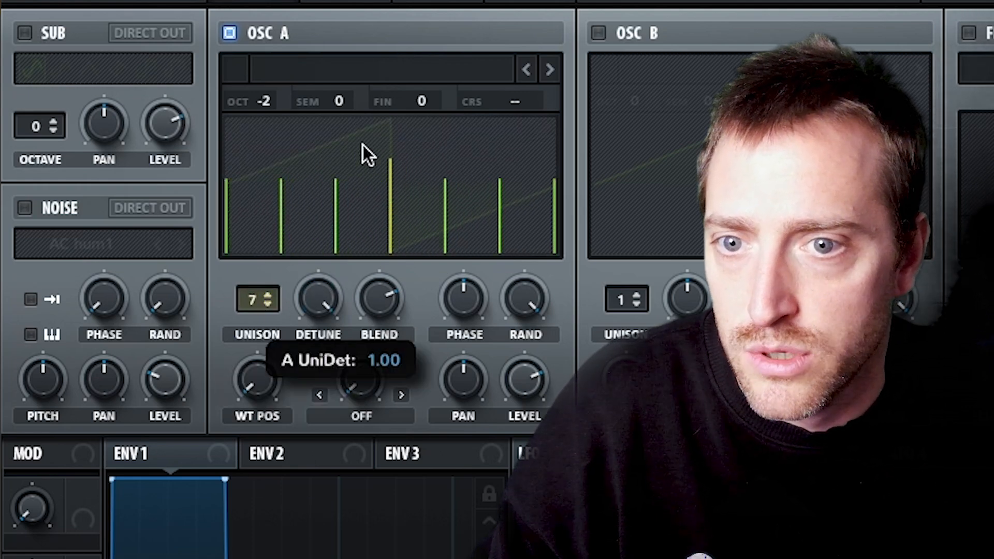
drag(249, 296, 257, 371)
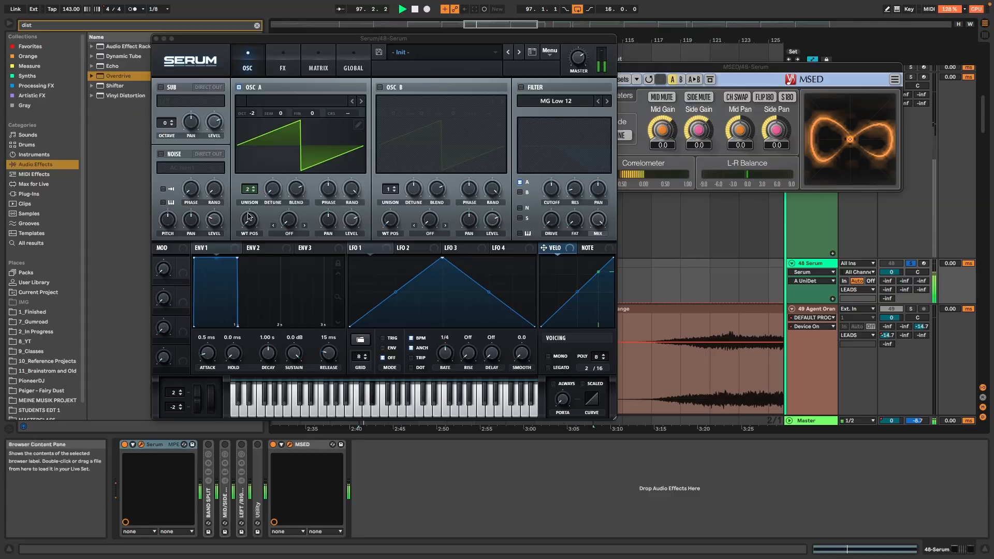
drag(274, 189, 279, 171)
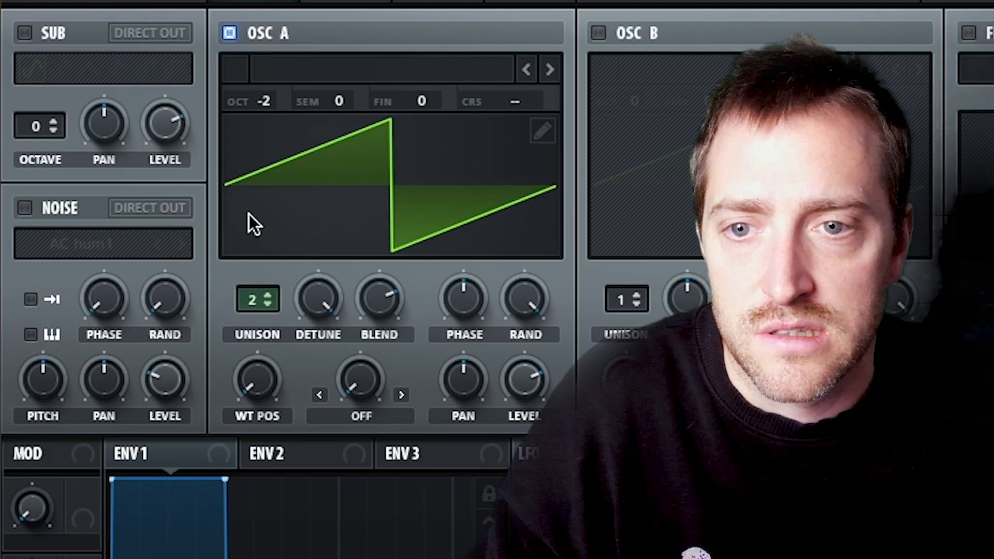
- Lower Oscillator A's detune well below half, raise its unison to 13 voices, and stop playback after auditioning
drag(322, 299, 316, 557)
drag(258, 311, 266, 93)
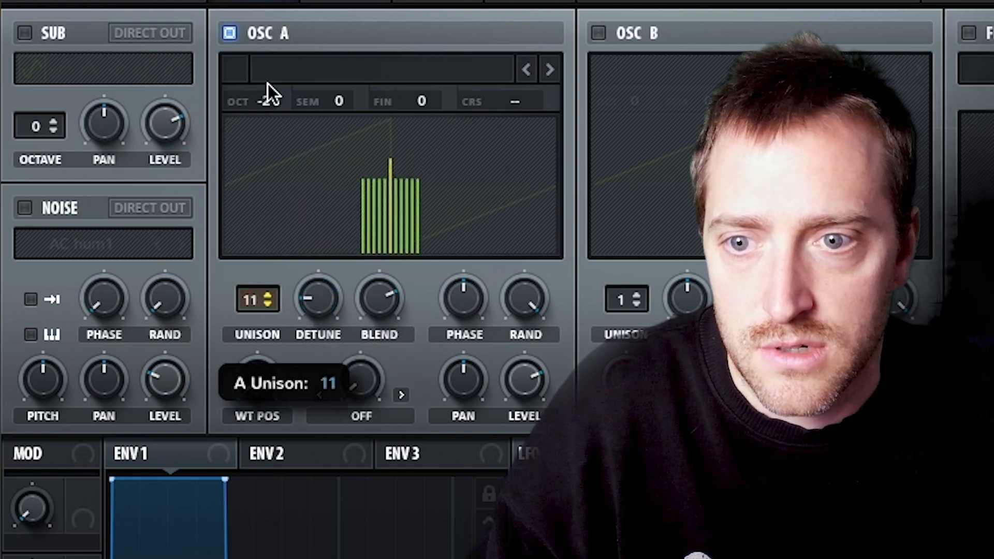
drag(282, 138, 296, 104)
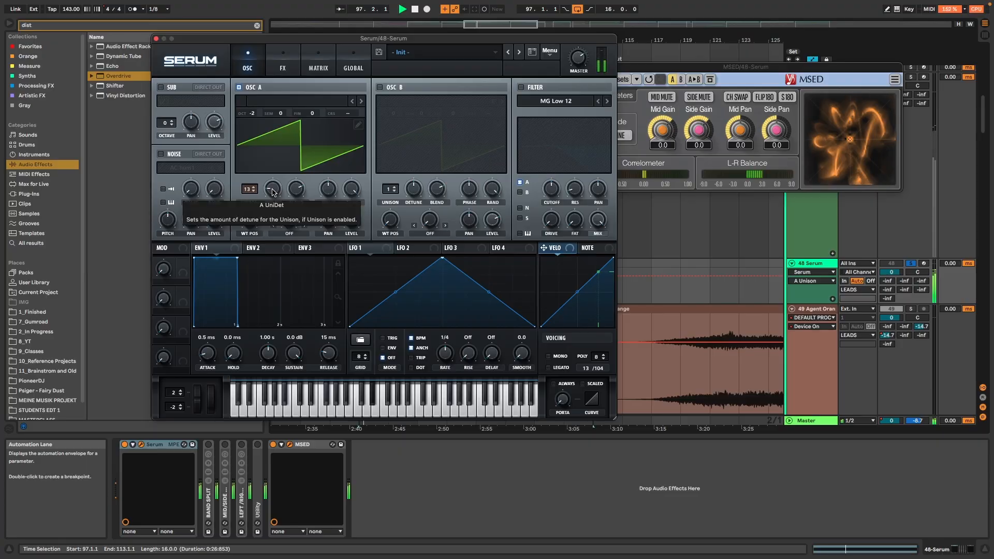
key(space)
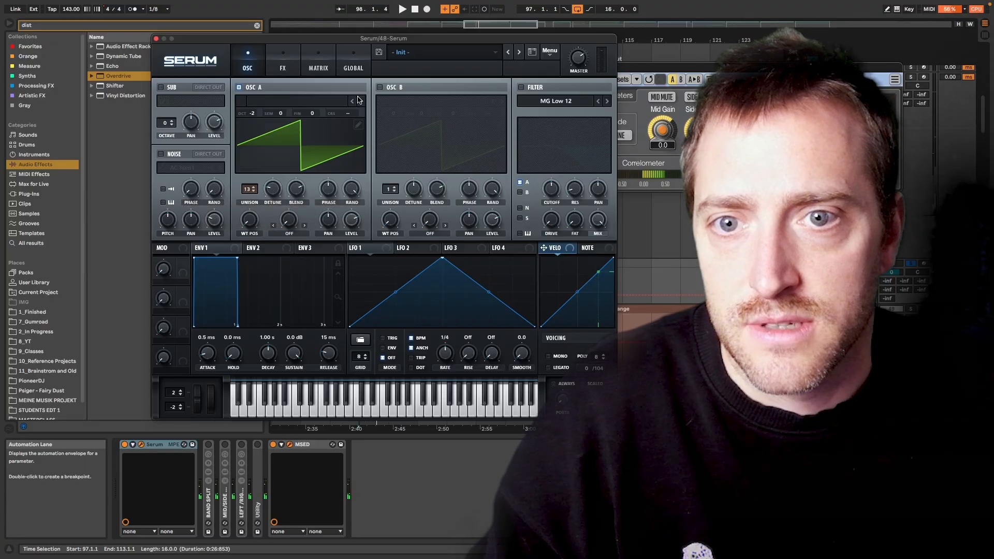
- Switch Oscillator A off, set its unison to 1 voice, and switch it on again
click(239, 87)
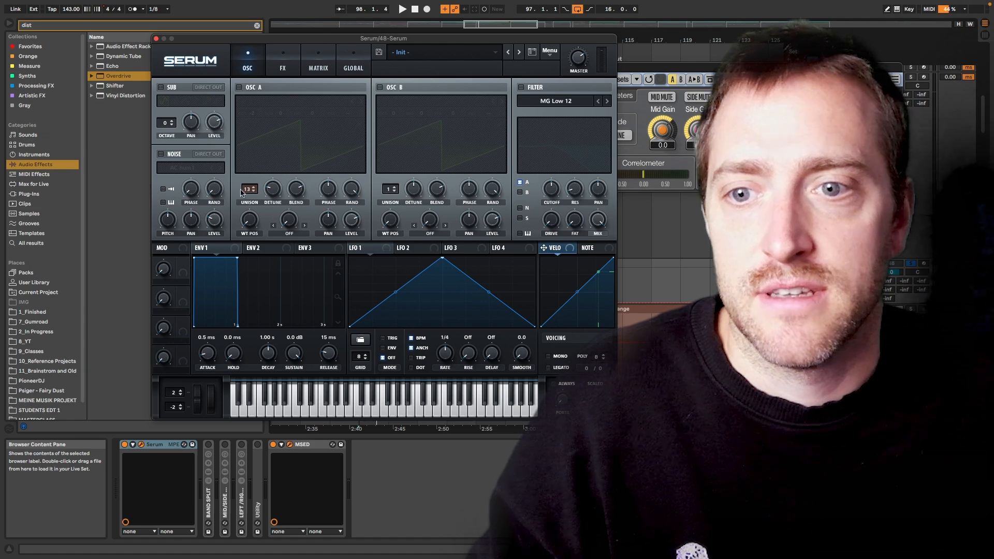
drag(241, 189, 241, 332)
click(240, 87)
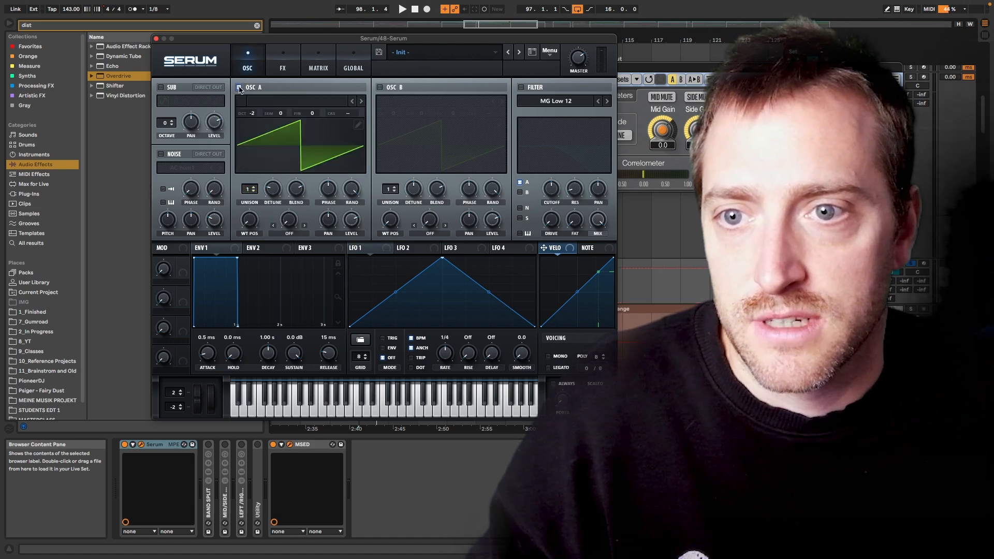
- Turn on Oscillator B, and try shifting Oscillator A's phase before resetting it to the default
click(380, 87)
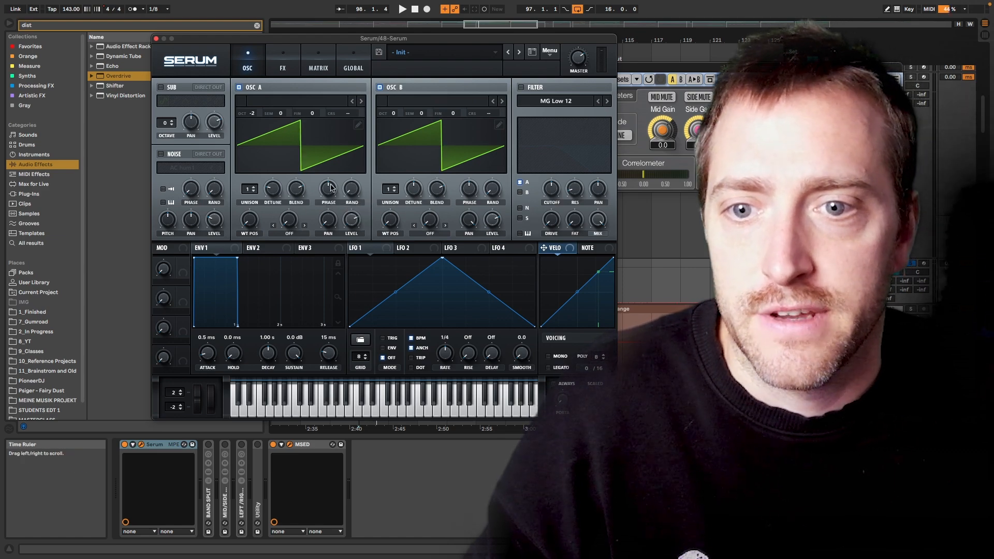
drag(331, 187, 342, 199)
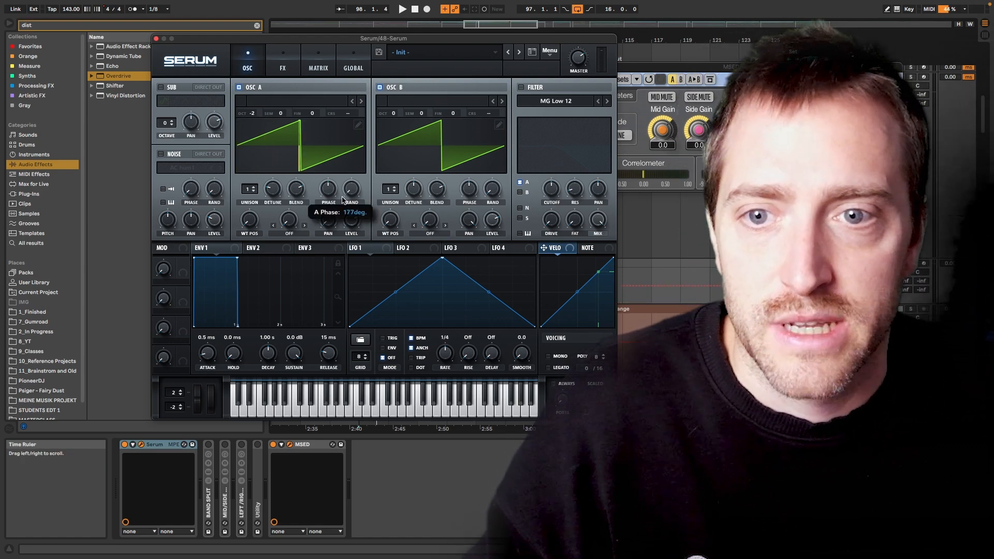
double_click(333, 195)
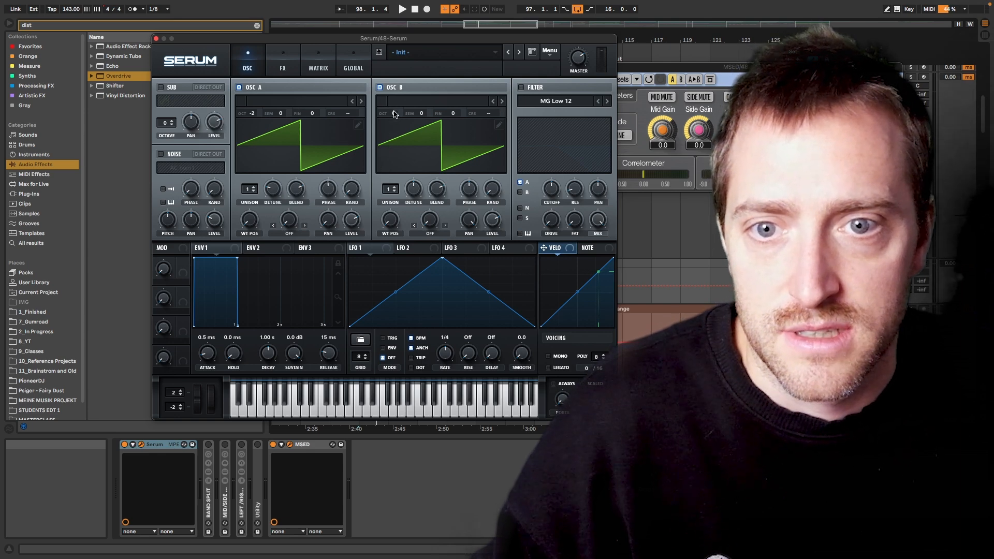
- Set Oscillator B's octave to -2 and, after trying a fine tuning of 33, return the fine tuning to 0
drag(394, 113, 394, 130)
drag(454, 114, 461, 87)
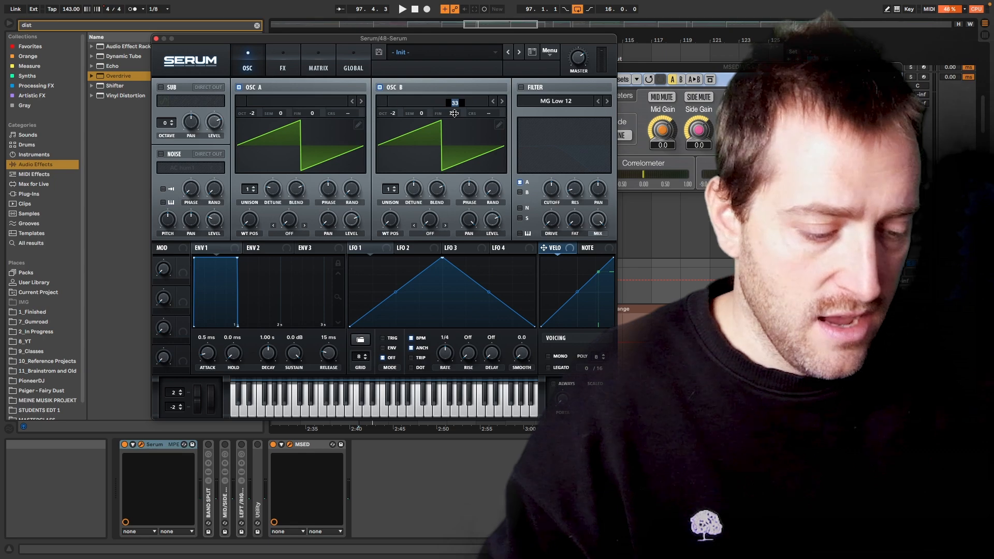
text(0)
key(Return)
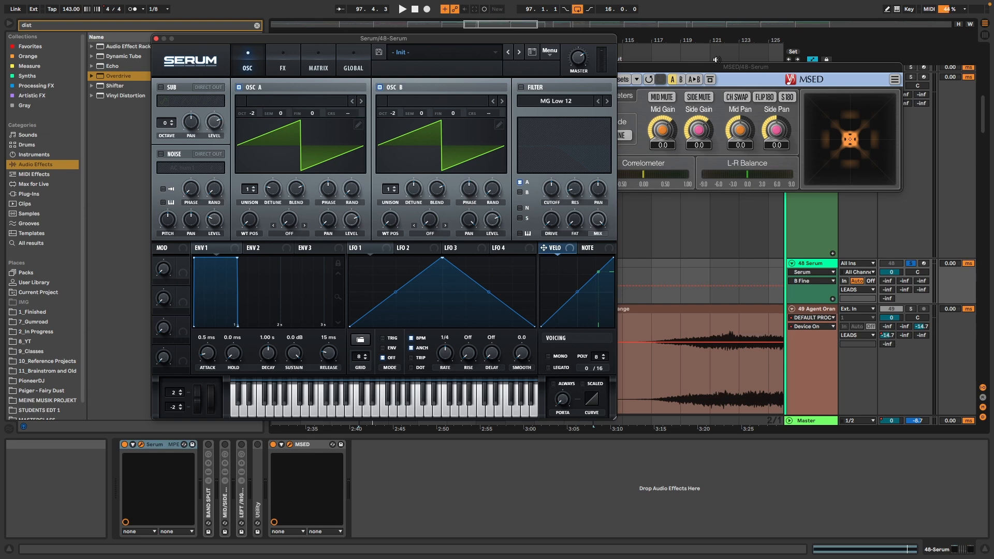
- Show the Master track's devices with the Serum window closed, and start a new browser search
click(718, 67)
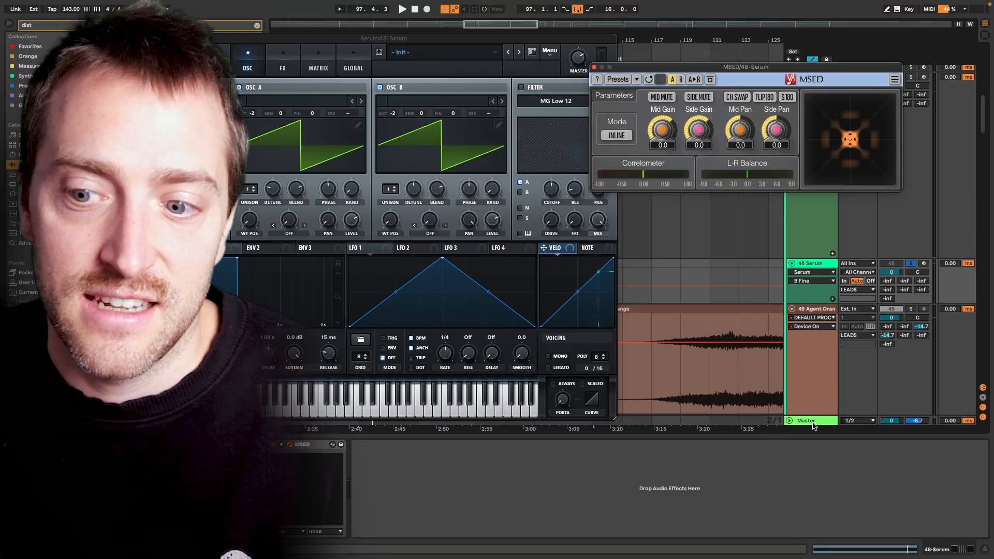
click(814, 425)
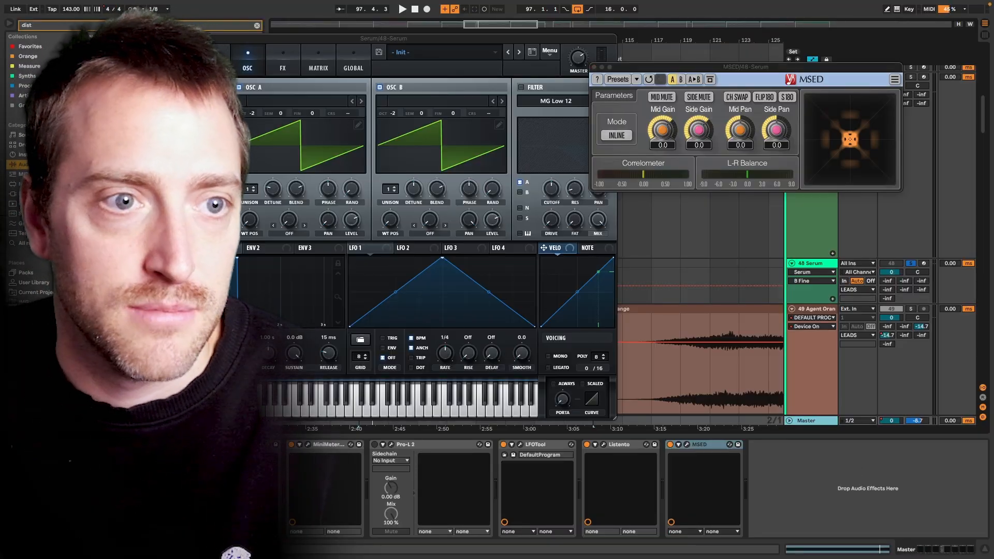
click(155, 38)
drag(61, 25, 2, 17)
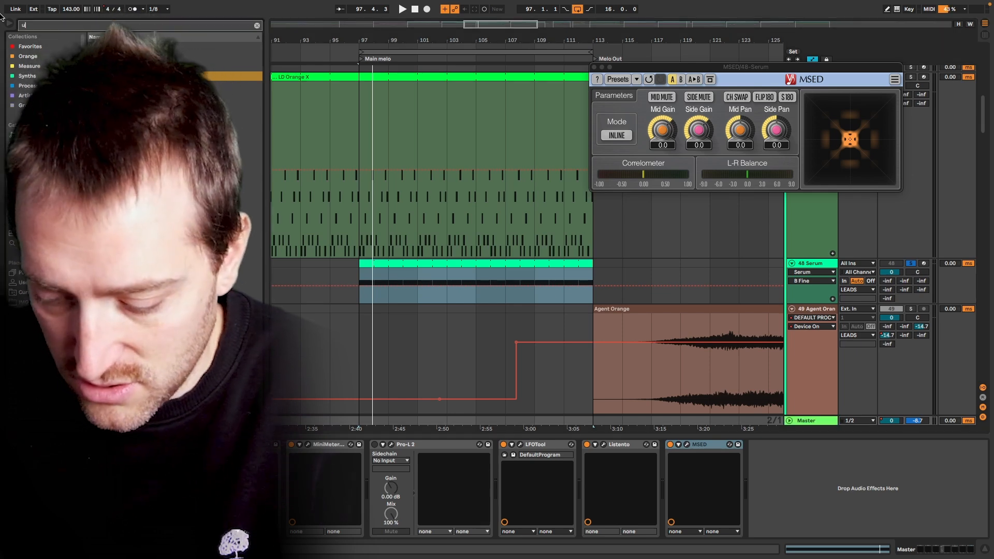